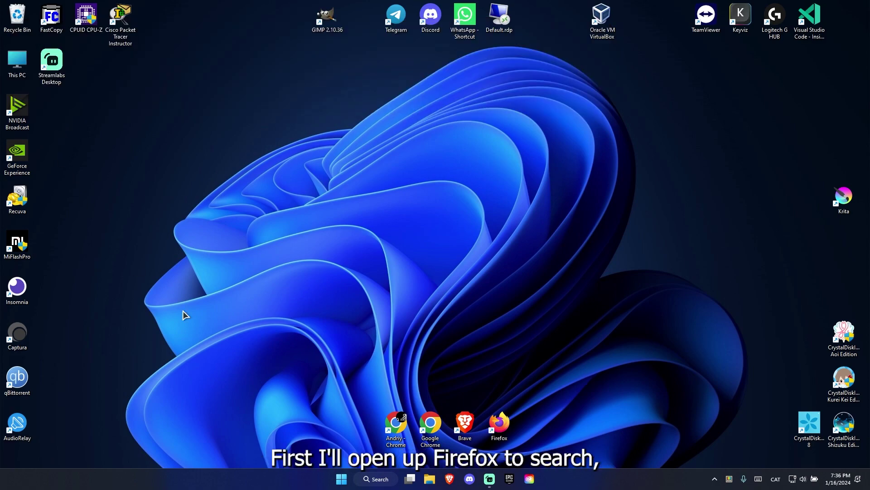
Step: In Firefox, download the Raspberry Pi Imager Windows installer from raspberrypi.com/software
double_click(497, 424)
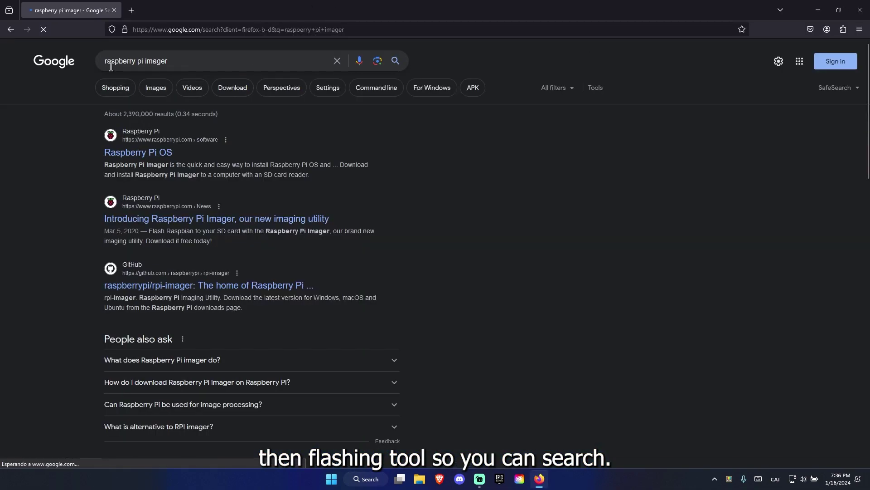
left_click(127, 152)
scroll(351, 172, "down", 3)
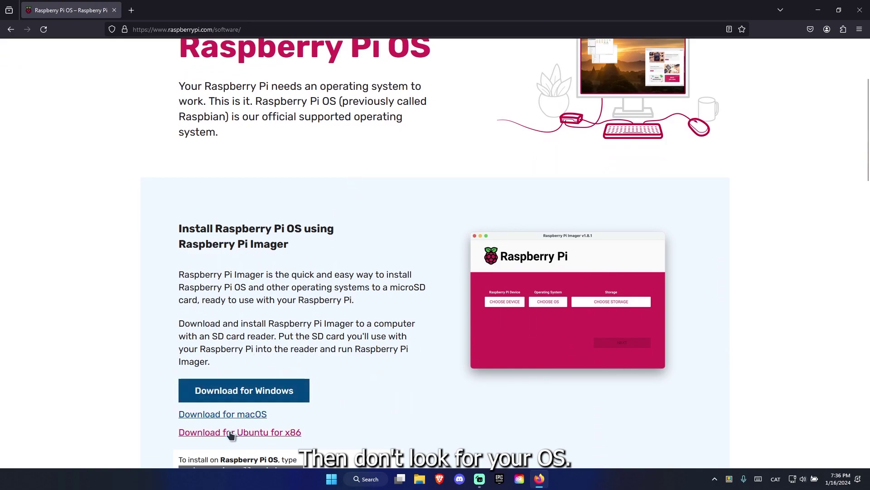
left_click(243, 391)
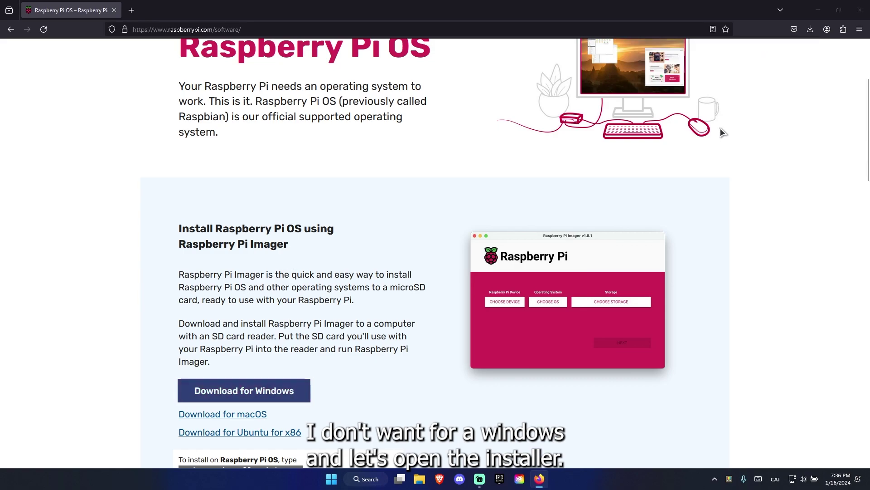
Step: Run the installer to install Raspberry Pi Imager 1.8.4 and launch it
left_click(401, 334)
left_click(484, 307)
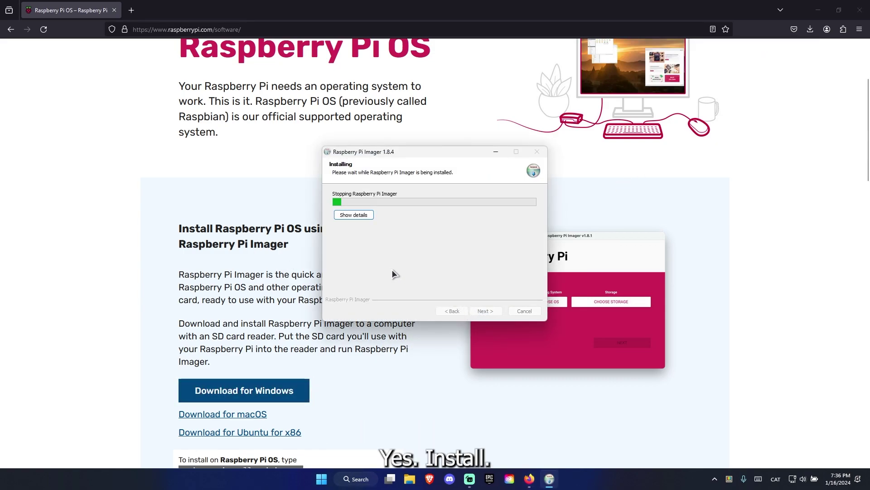
left_click(473, 311)
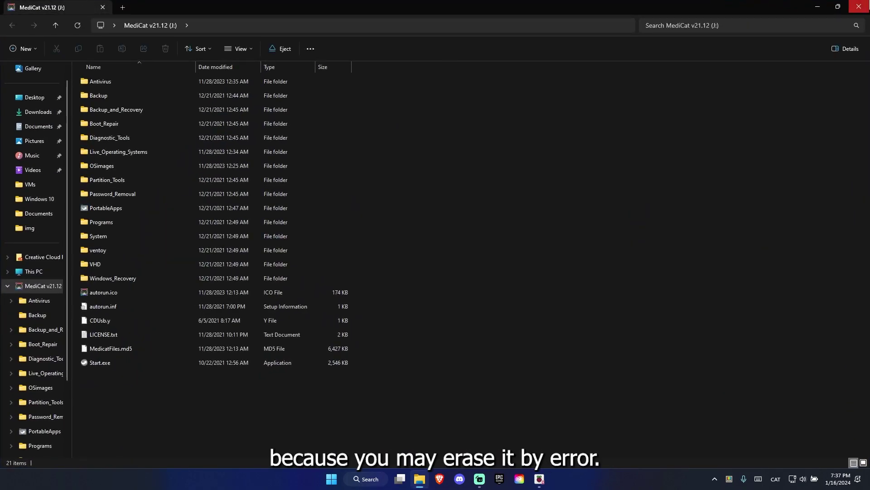
Step: Close the MediCat v21.12 (J:) File Explorer window with Alt+F4
key("alt+F4")
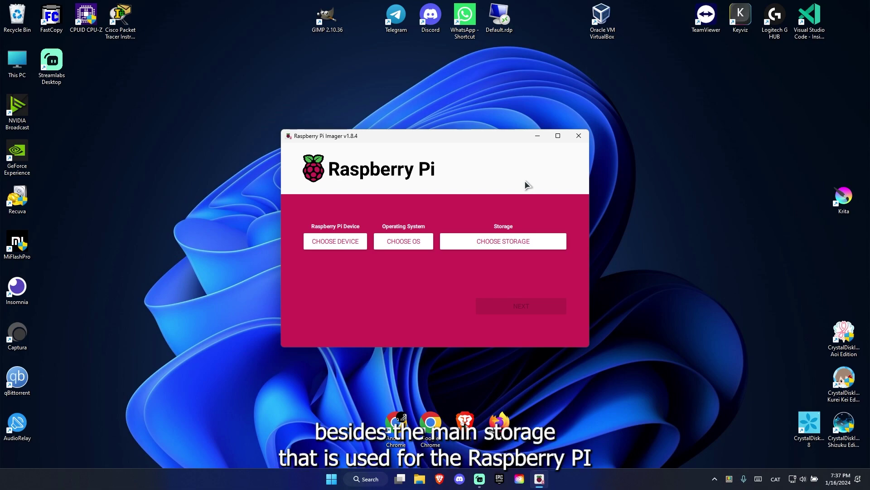
Step: Pick Raspberry Pi 4 from the device list as the target board
left_click(346, 246)
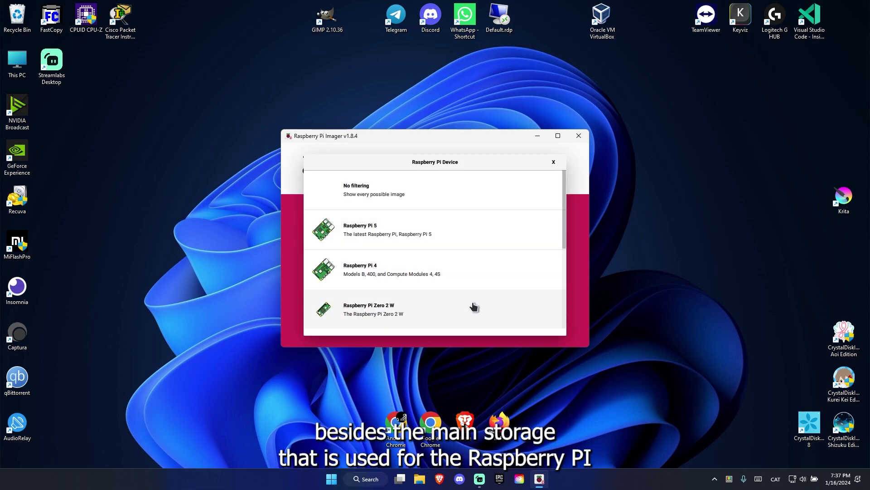
scroll(487, 247, "down", 5)
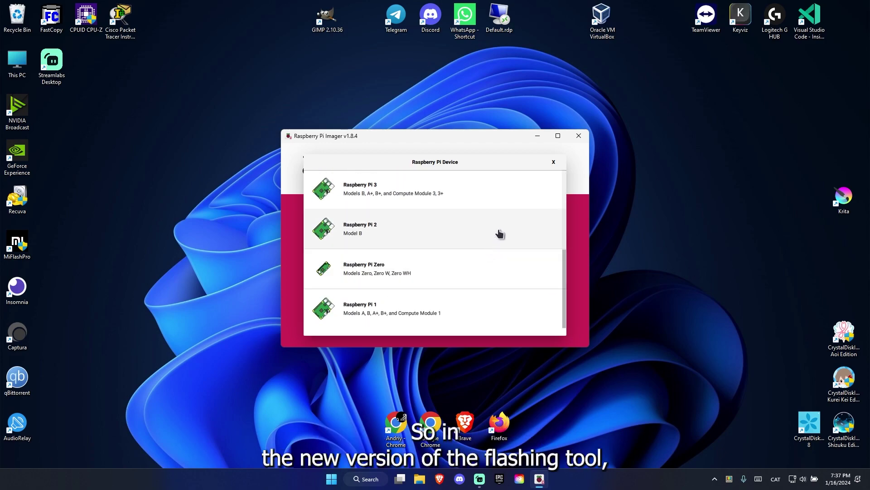
scroll(547, 227, "up", 5)
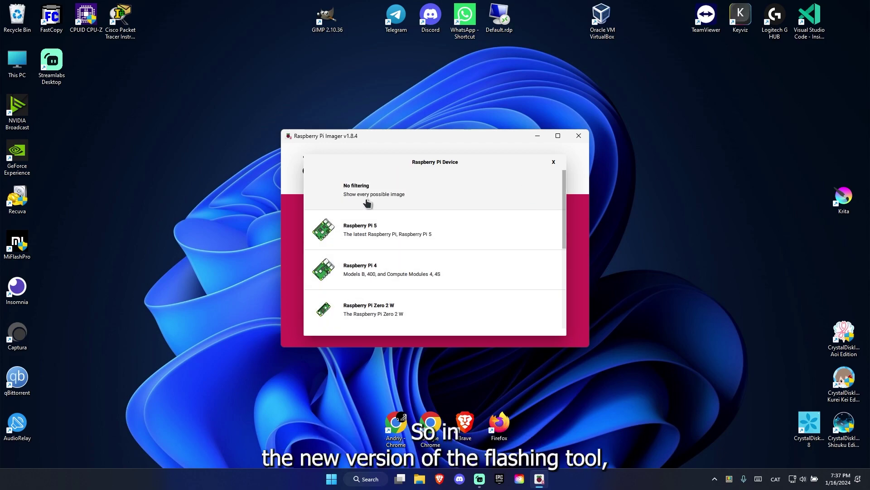
left_click(553, 162)
left_click(357, 236)
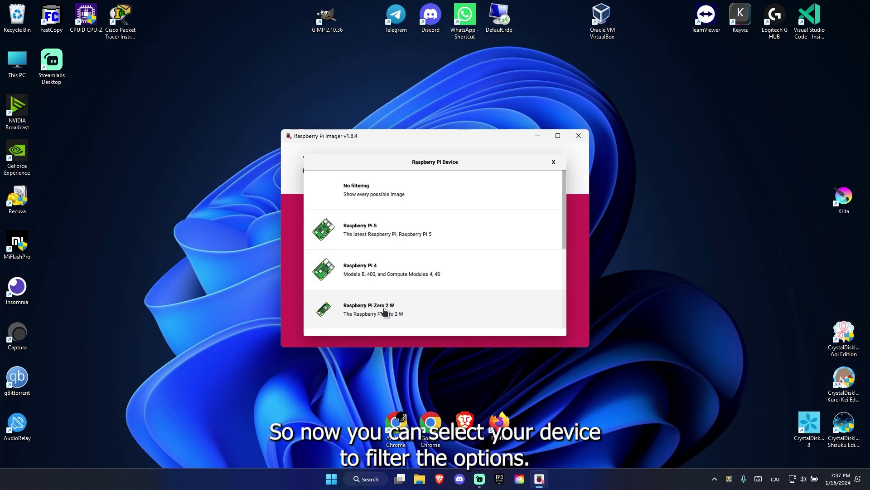
left_click(378, 285)
left_click(347, 242)
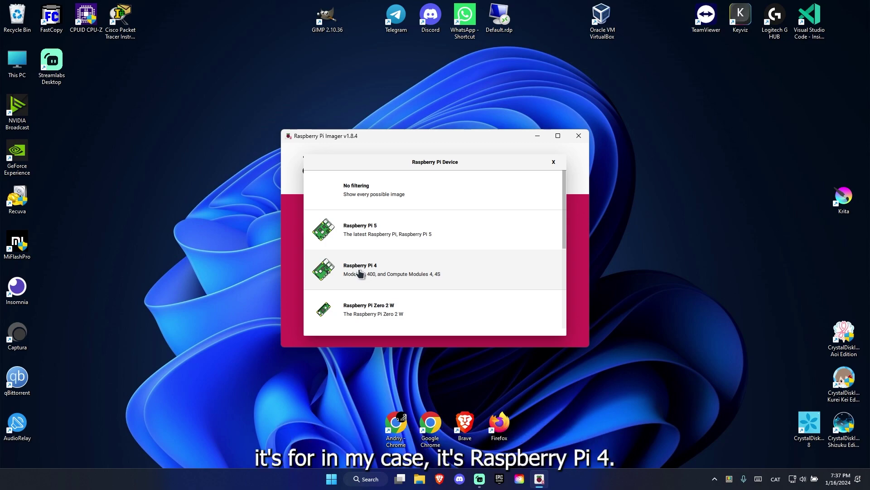
left_click(357, 271)
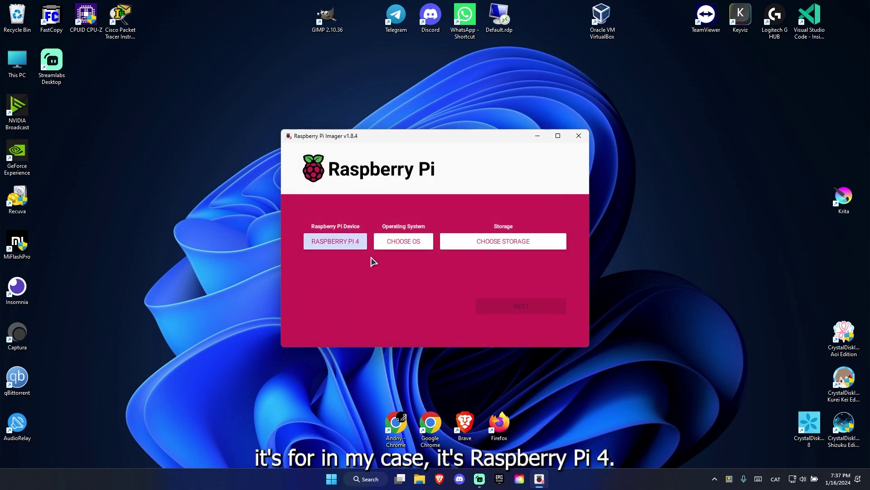
Step: Expand Raspberry Pi OS (other) in the OS list to reveal the Lite and Full images
left_click(401, 239)
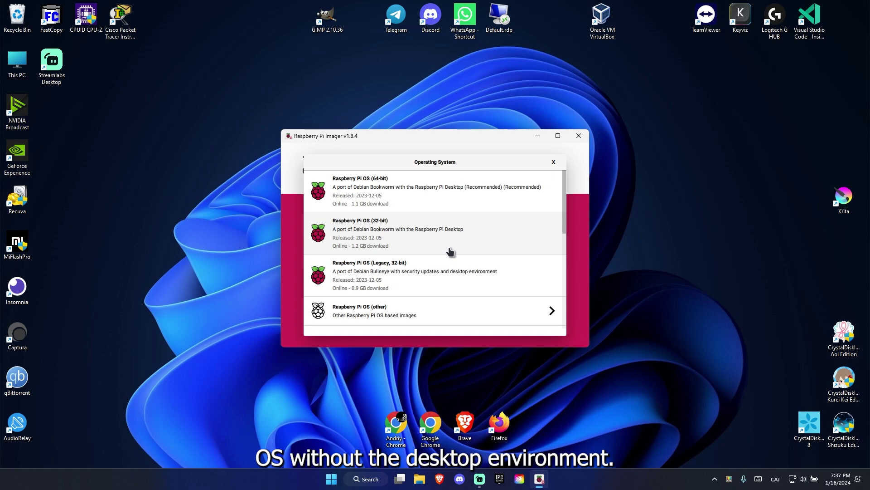
scroll(440, 245, "down", 3)
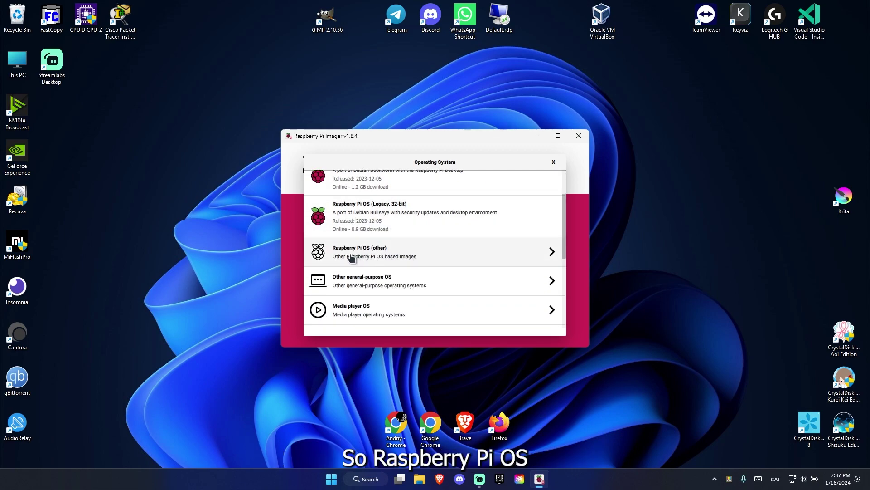
left_click(368, 254)
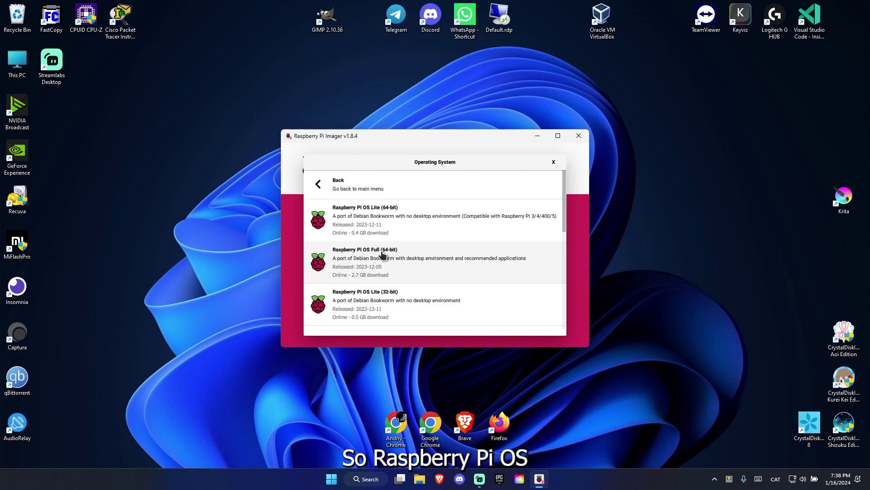
scroll(402, 247, "down", 5)
scroll(363, 198, "up", 5)
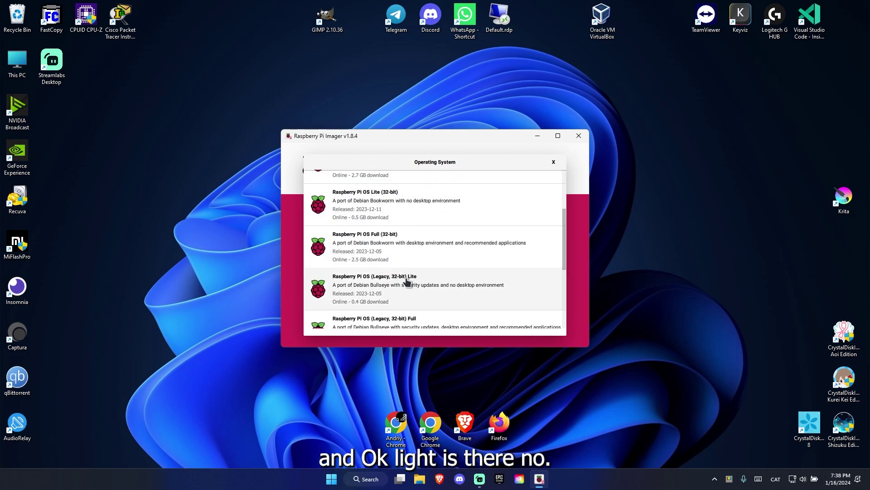
left_click(319, 179)
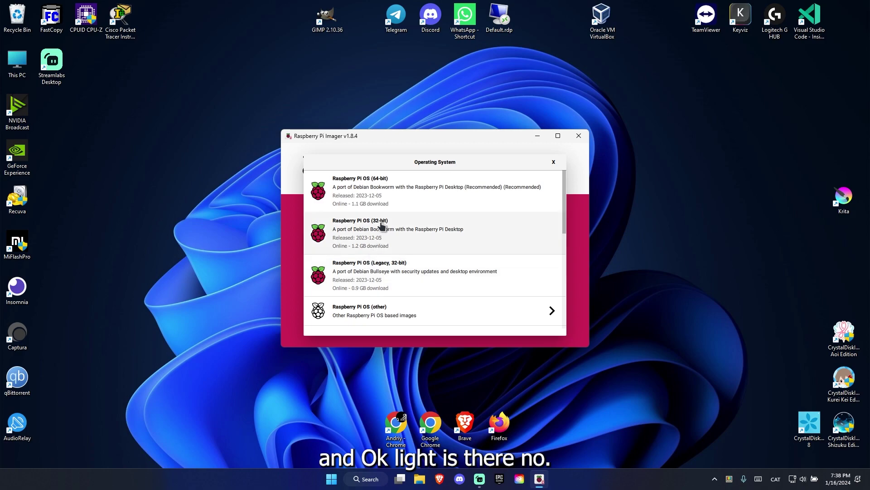
left_click(438, 312)
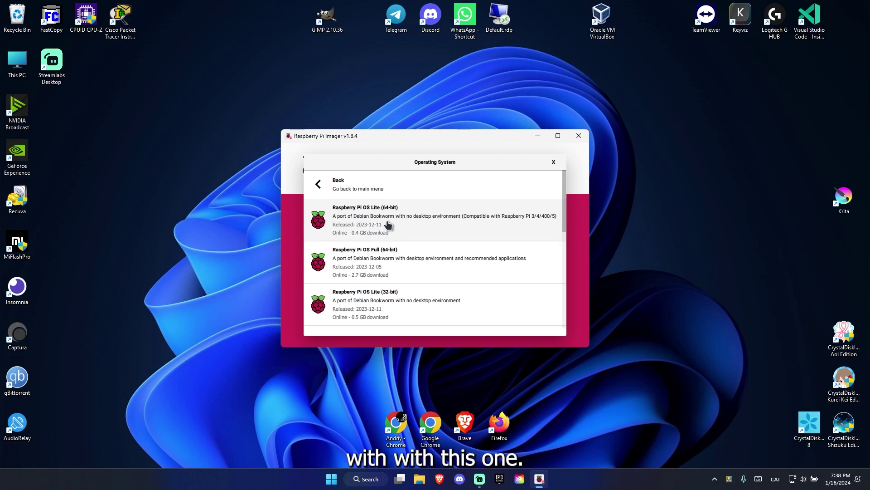
Step: Select Raspberry Pi OS Lite (64-bit) and the 255.9 GB USSD USB Device, then edit customisation settings
left_click(497, 235)
left_click(493, 245)
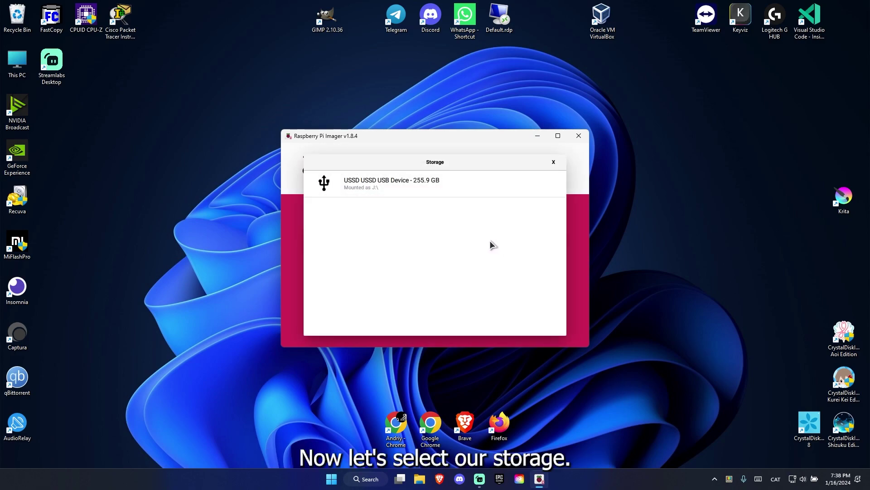
left_click(372, 179)
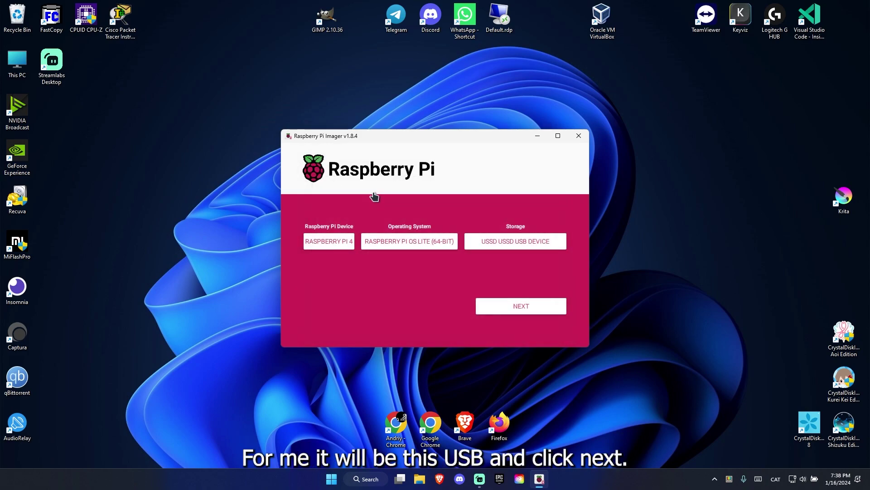
left_click(535, 306)
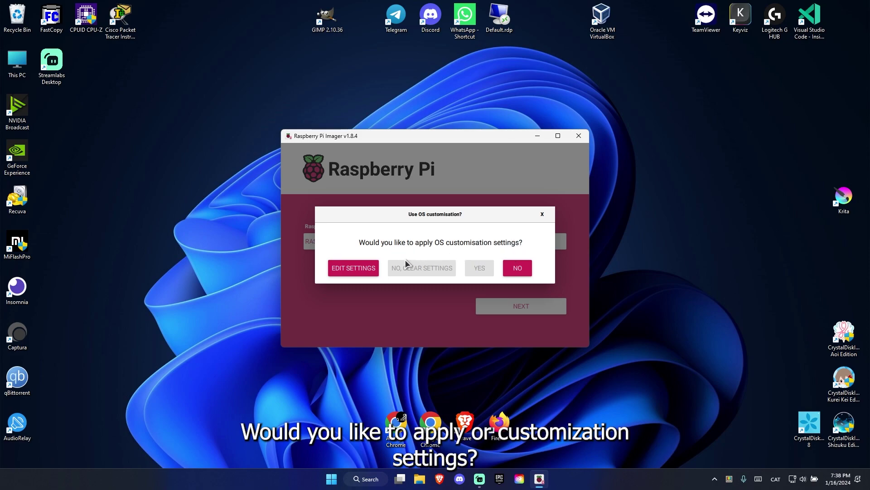
left_click(360, 268)
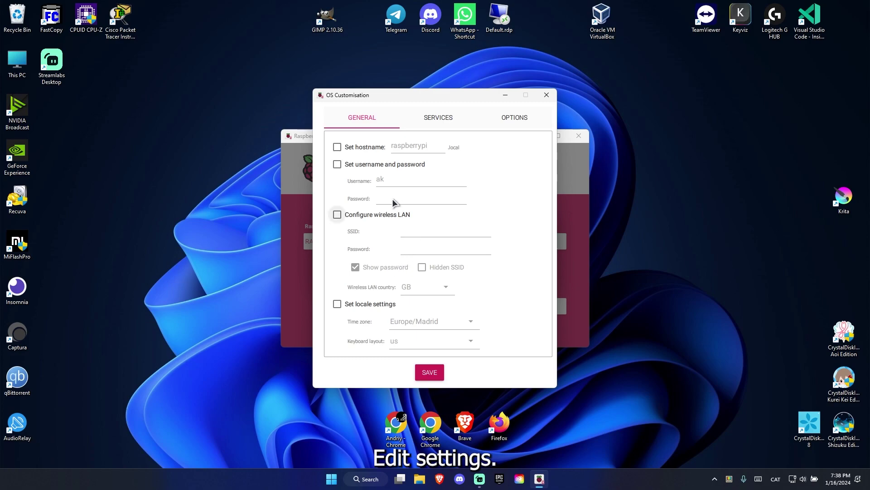
Step: Enable the raspberrypi hostname and a user account with its password
left_click(337, 146)
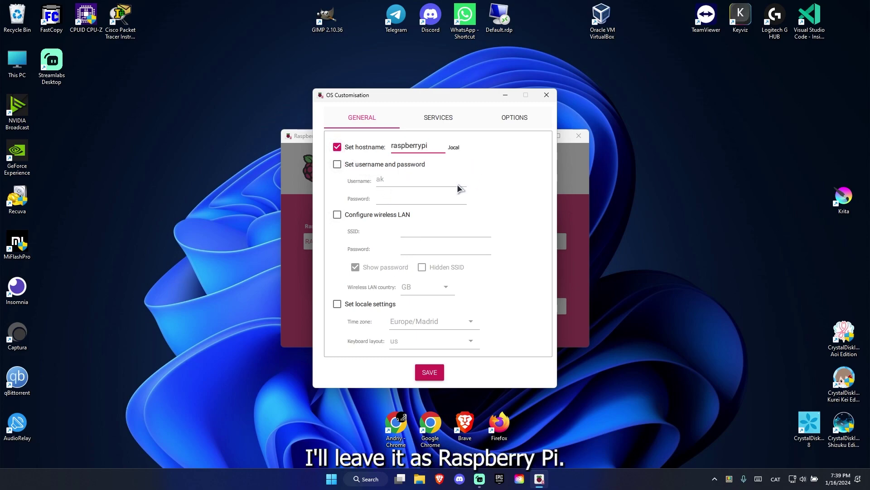
left_click(398, 164)
left_click(390, 202)
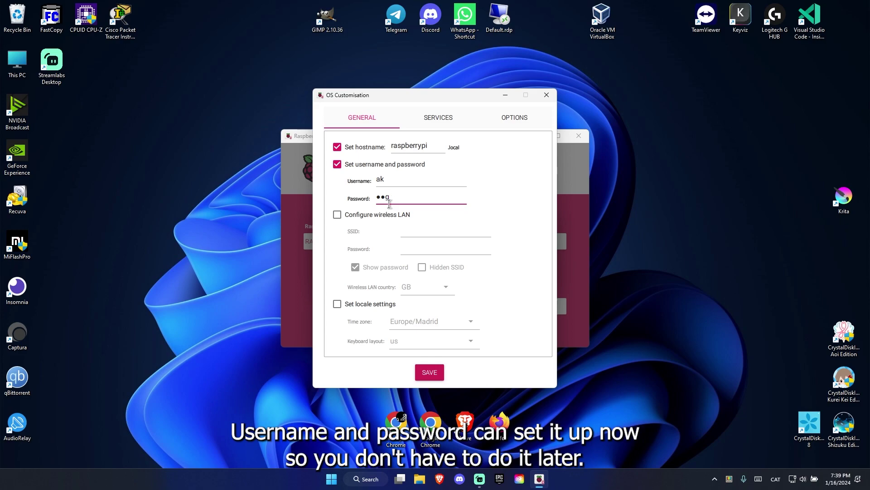
type("••••••••••••••")
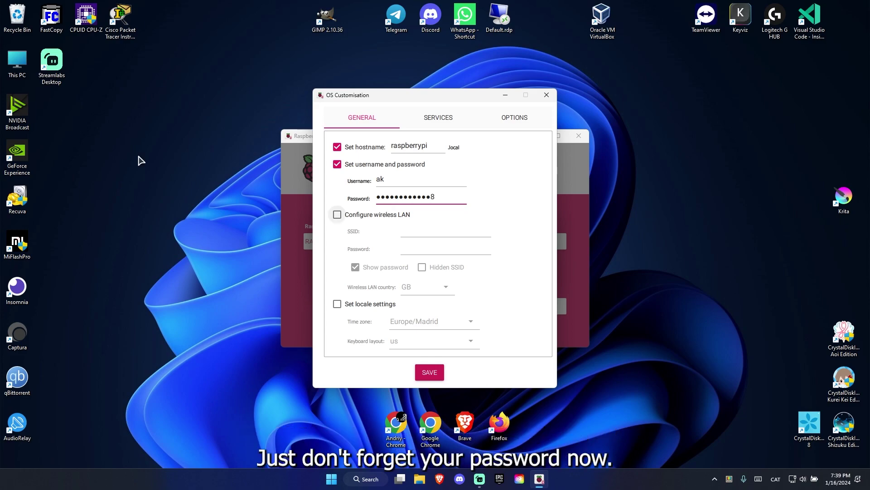
Step: Enable wireless setup with LAN country ES, plus Europe/Madrid time zone and US keyboard locale
left_click(337, 215)
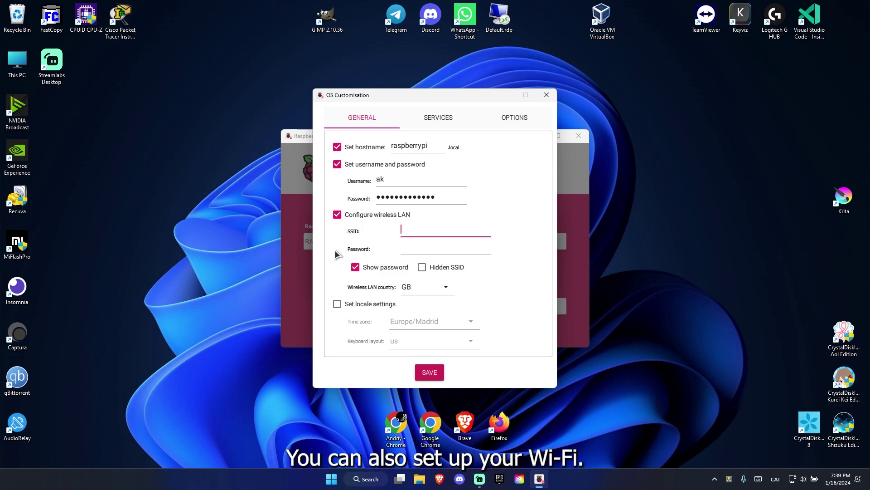
left_click(418, 290)
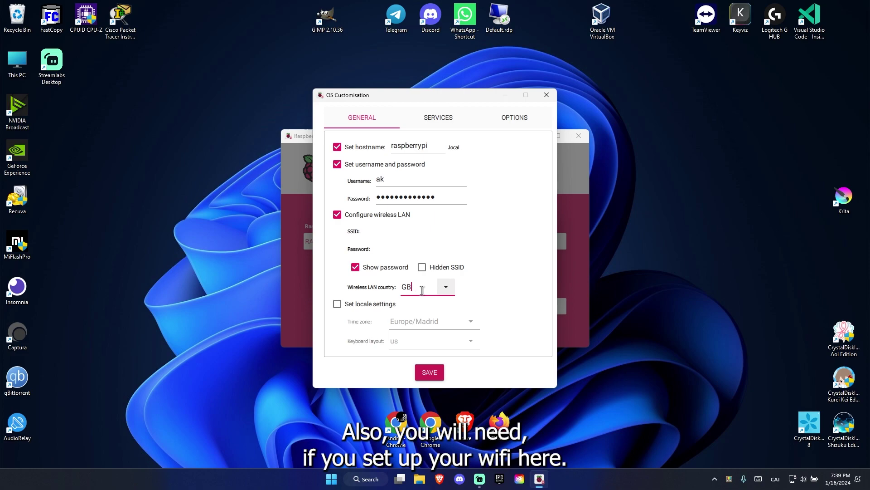
left_click(444, 293)
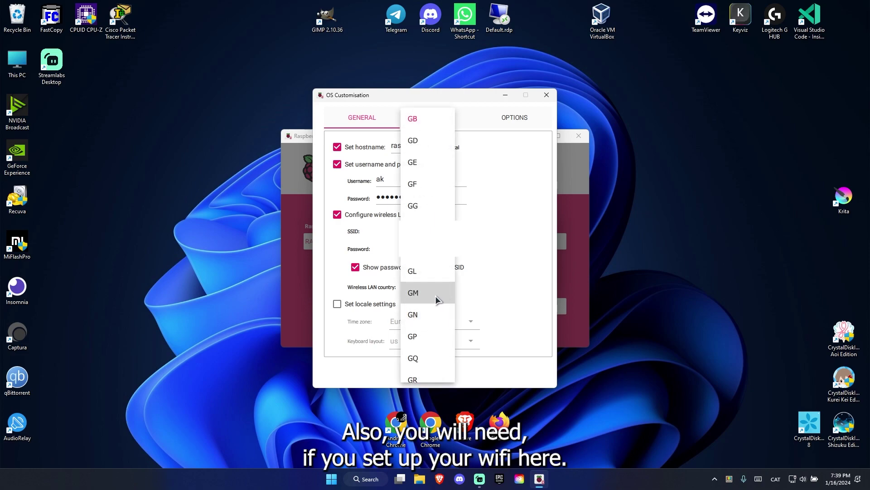
scroll(435, 296, "down", 5)
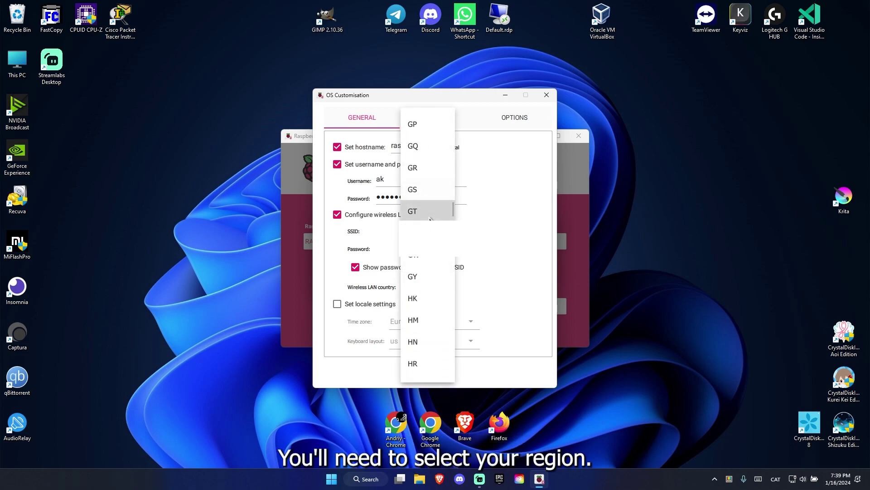
scroll(428, 187, "up", 3)
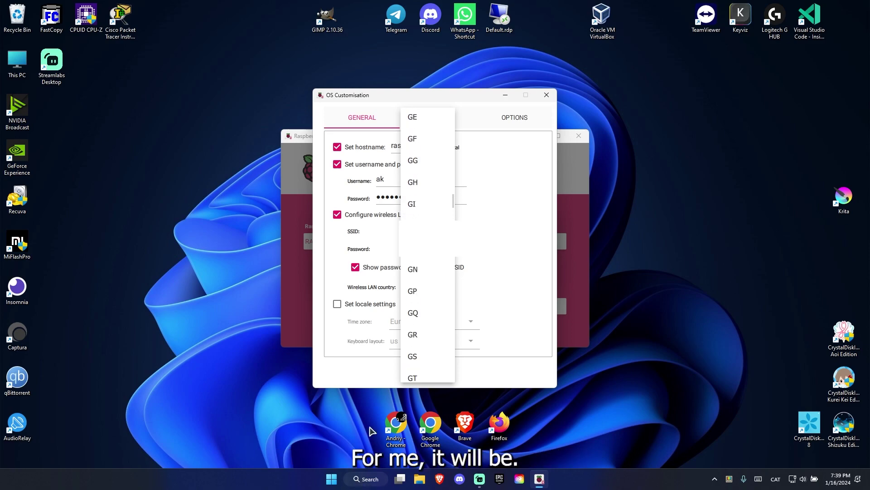
scroll(414, 226, "up", 4)
left_click(409, 139)
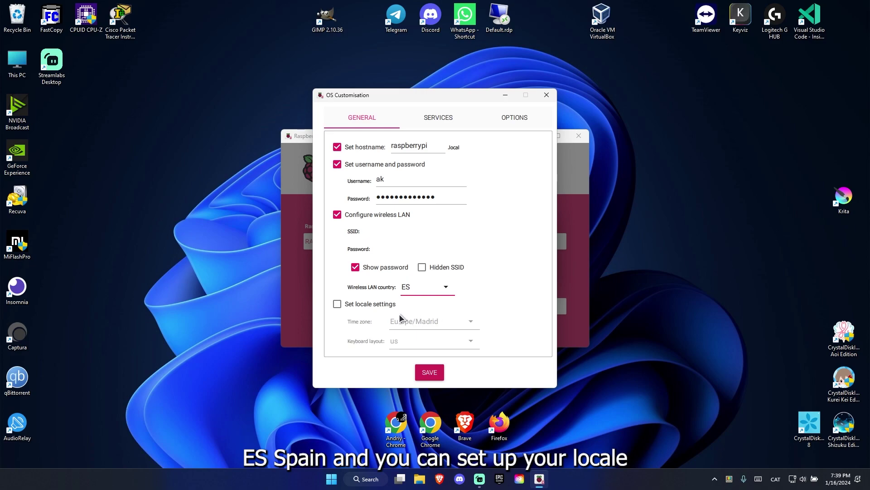
left_click(374, 305)
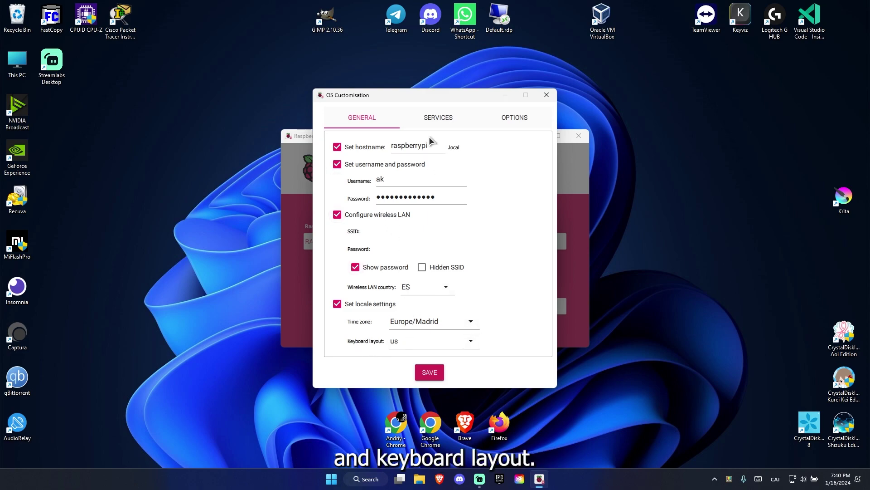
left_click(442, 117)
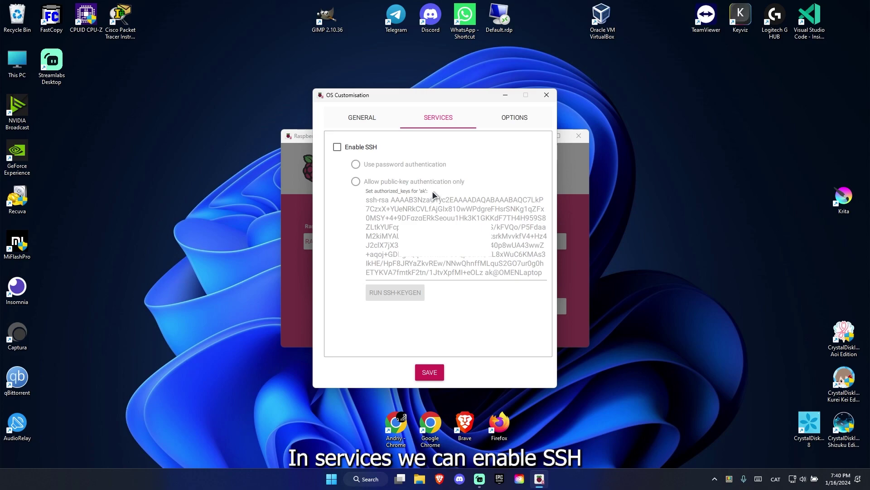
Step: Enable SSH using password authentication rather than public-key only
left_click(356, 153)
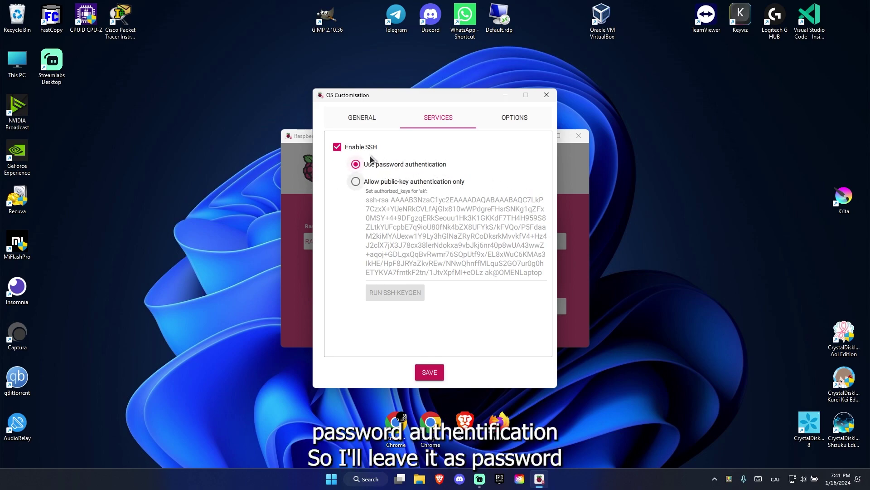
left_click(403, 182)
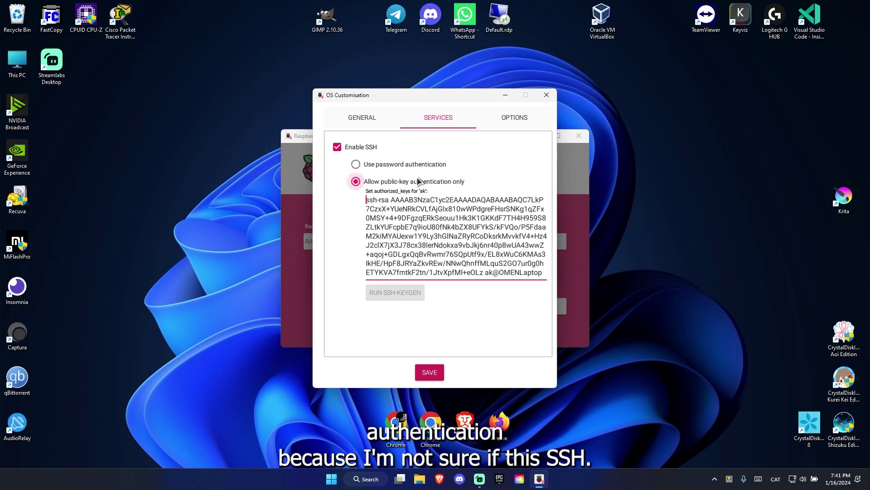
left_click(421, 165)
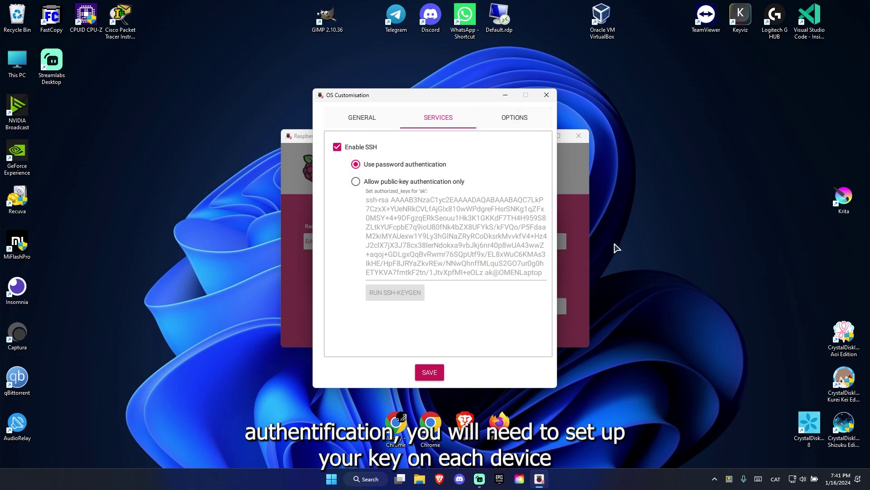
left_click(491, 116)
left_click(433, 120)
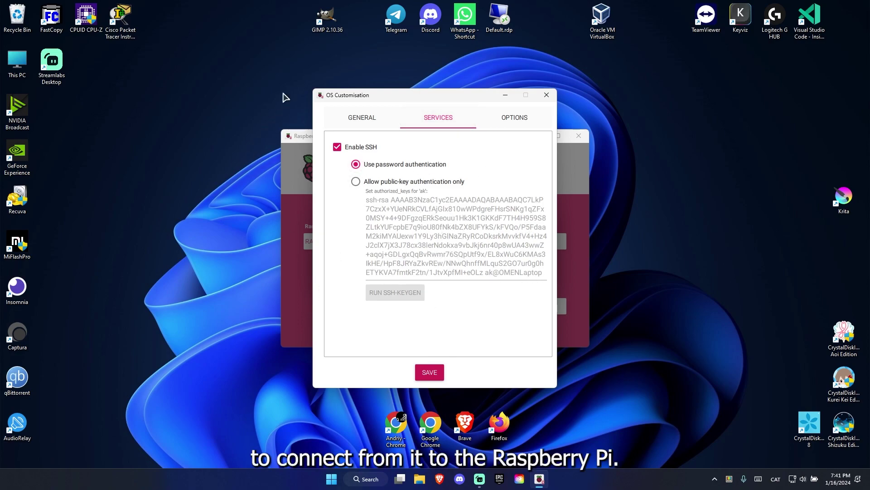
left_click(510, 121)
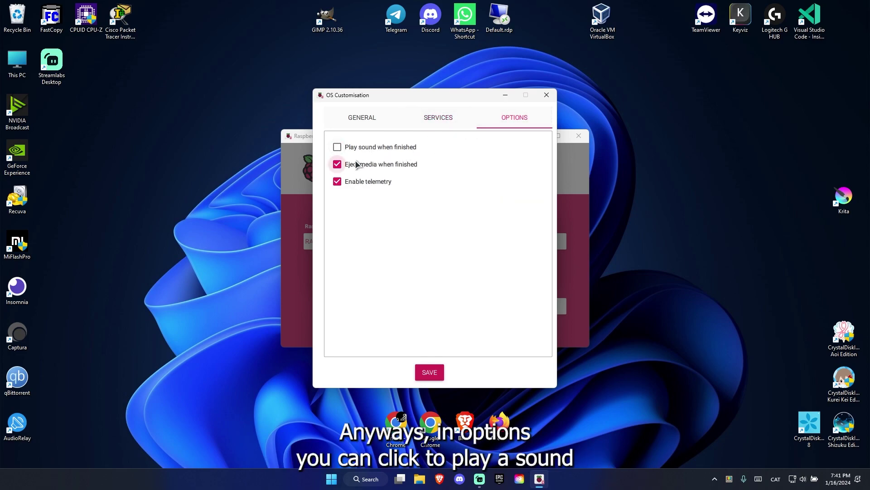
Step: Turn on 'Play sound when finished', save, and confirm using the OS customisation
left_click(339, 147)
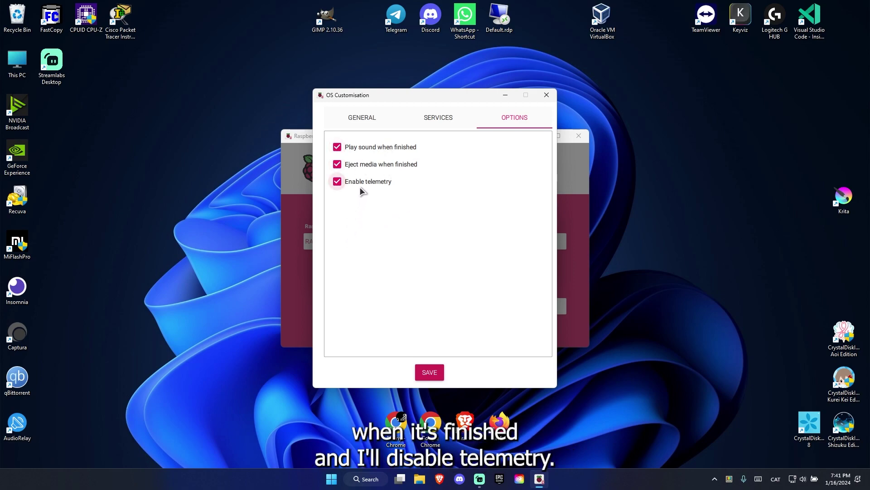
left_click(428, 372)
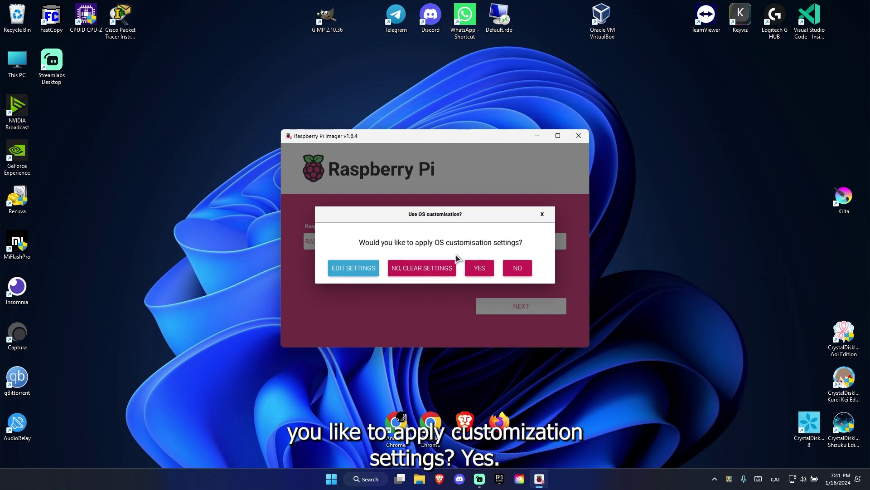
left_click(480, 271)
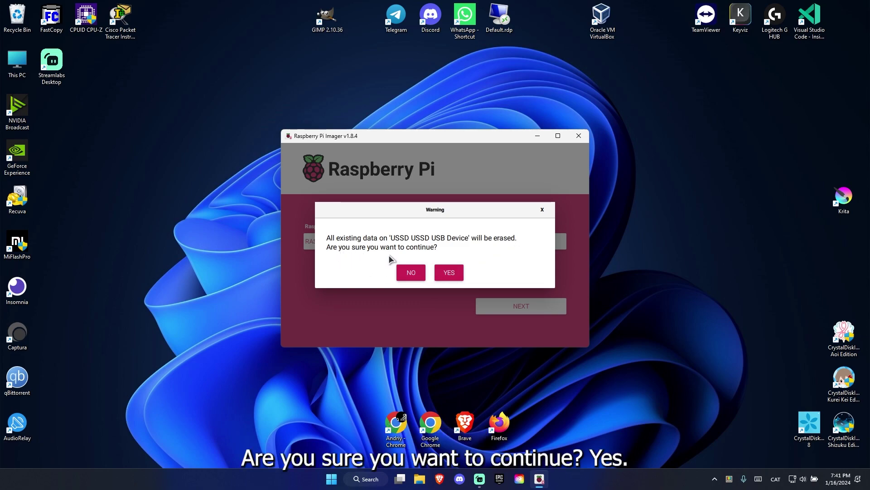
Step: Confirm erasing the USSD USB Device, let the write complete, and dismiss the success notice
left_click(445, 273)
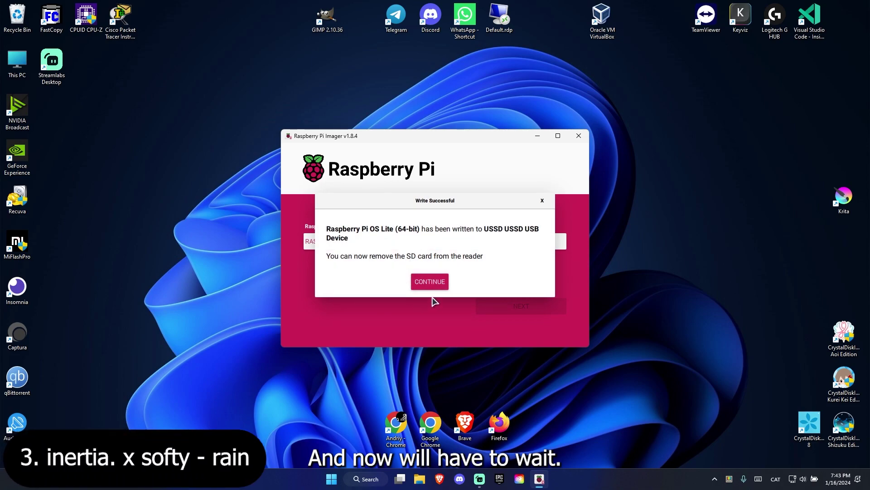
left_click(429, 284)
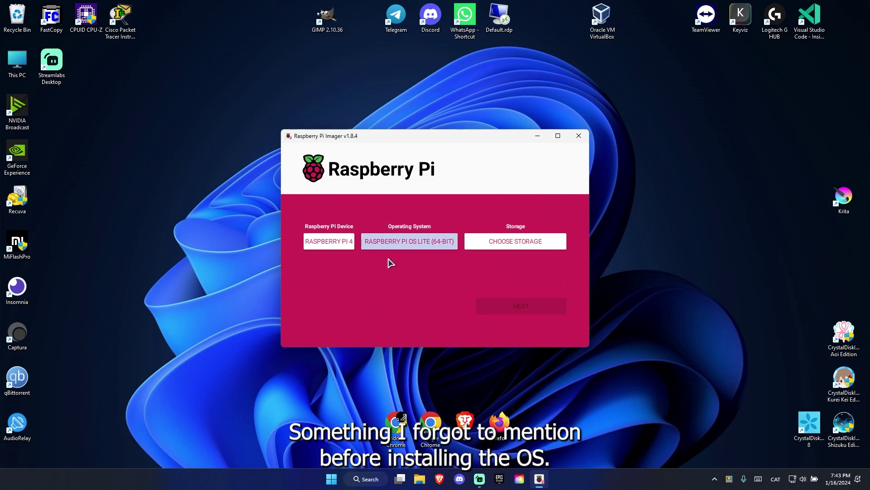
Step: Choose Misc utility images > Bootloader (Pi 4 family) > USB Boot as the OS
left_click(406, 242)
scroll(408, 247, "down", 5)
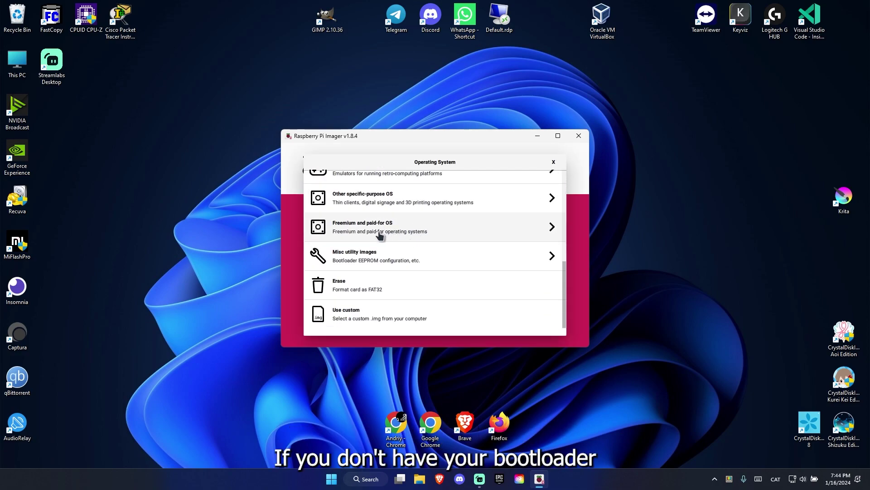
left_click(368, 255)
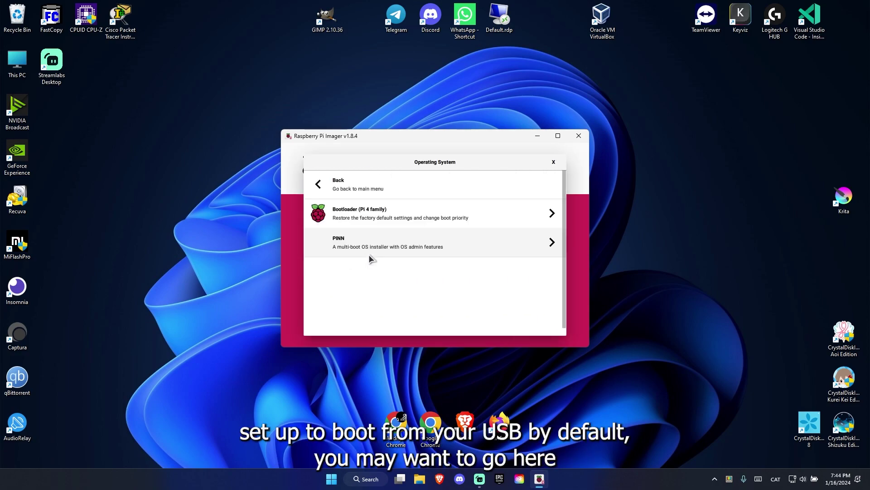
left_click(371, 197)
left_click(554, 162)
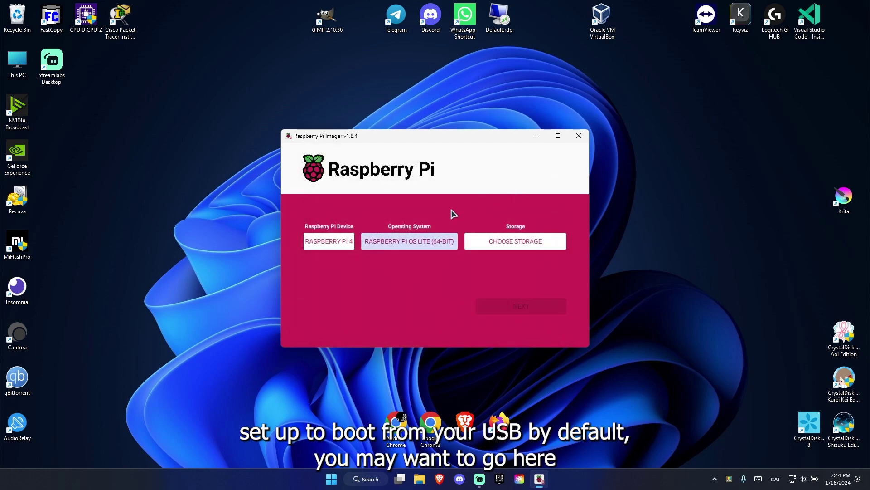
left_click(411, 235)
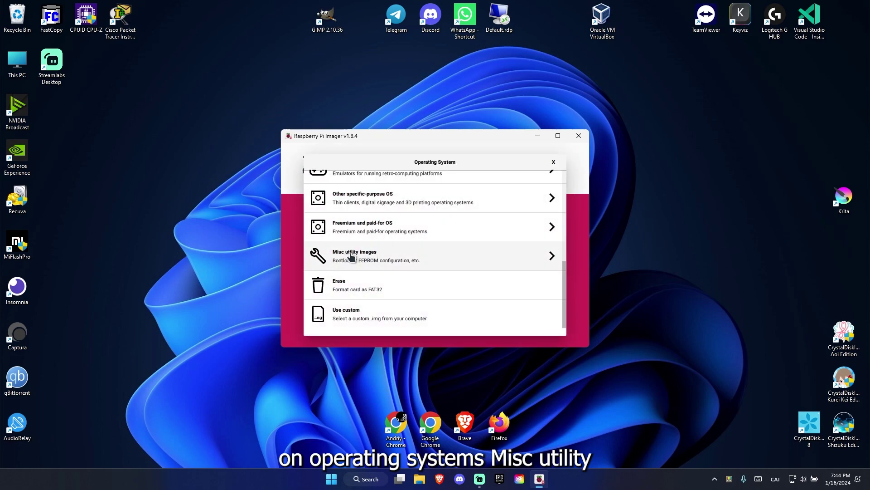
left_click(492, 260)
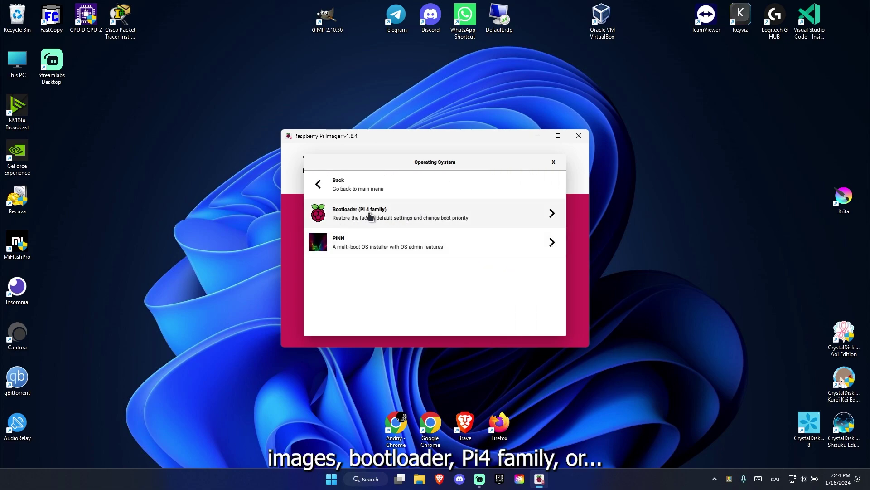
left_click(358, 219)
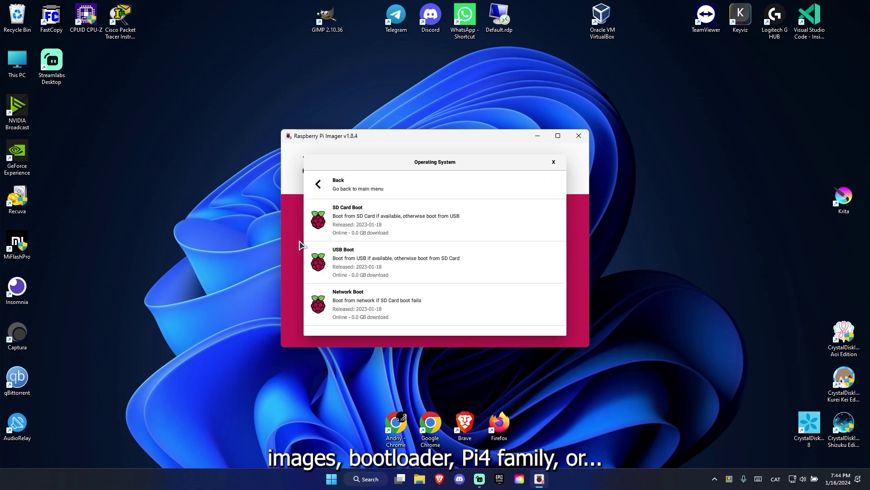
left_click(337, 255)
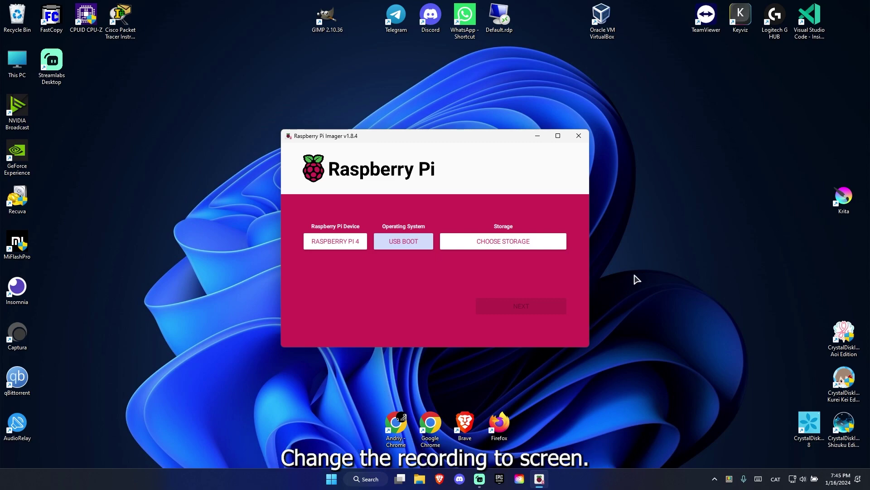
left_click(479, 486)
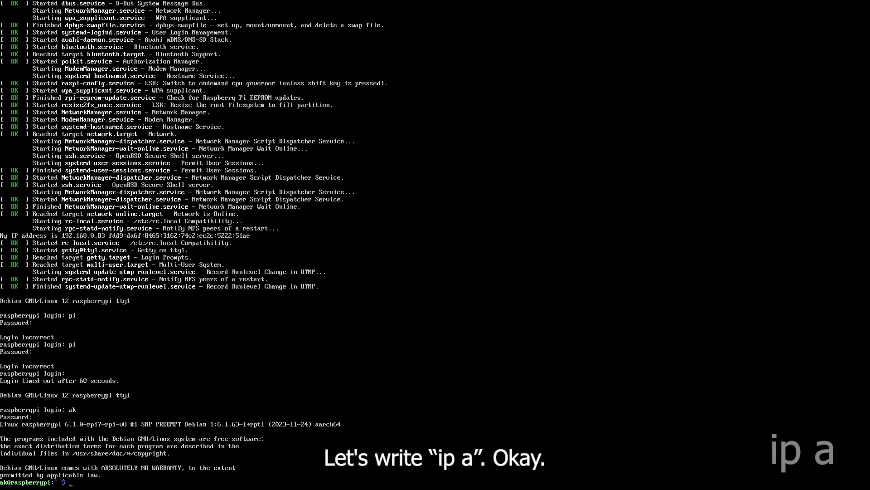
Step: Run 'ip a' to list the Pi's interfaces: eth0 at 192.168.0.82 and wlan0 at 192.168.0.83
type("ip a")
key("Return")
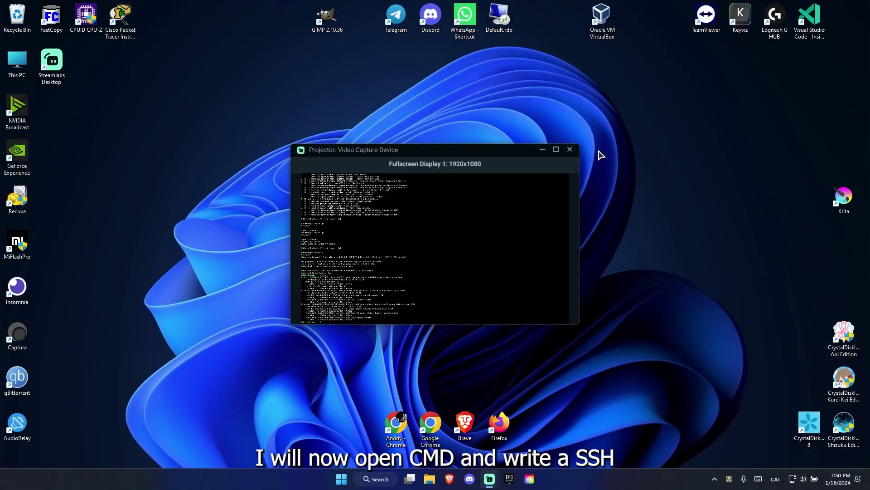
Step: Close the video capture projector and launch Command Prompt from the Start search
left_click(570, 150)
key("super")
type("cmd")
key("Return")
Step: Begin typing an ssh command to the Pi's user account at 192.168.0.1, fixing a stray quote
type("ssh ")
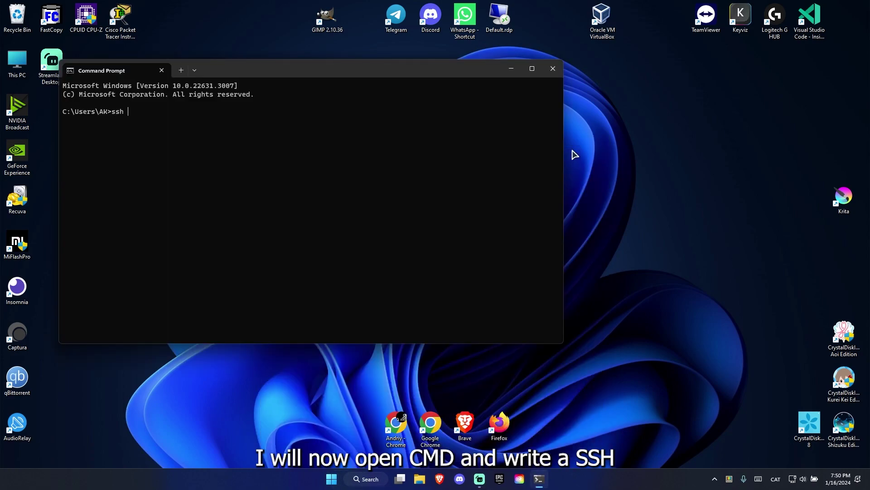
type("ak")
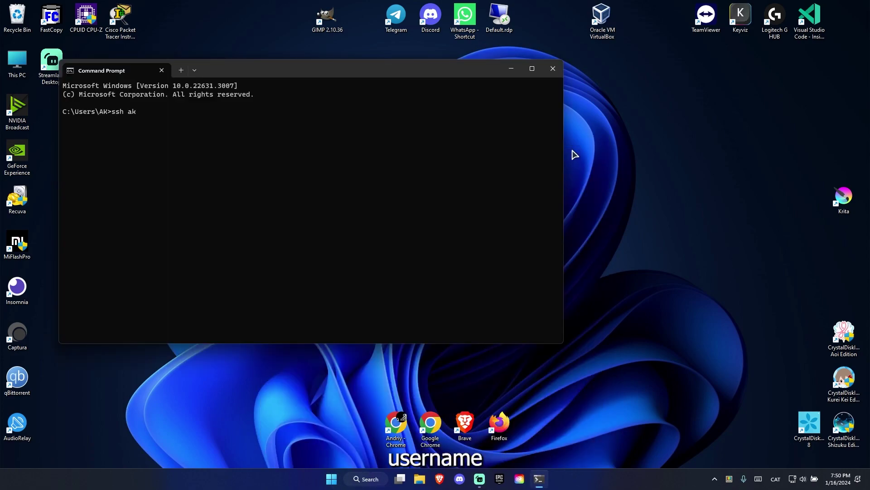
type("\"")
key("BackSpace")
type("@")
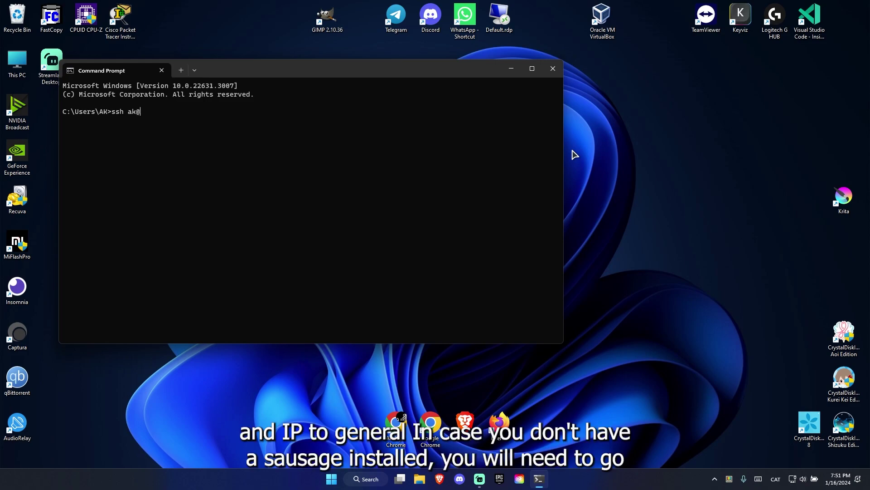
type("192.168.0.1")
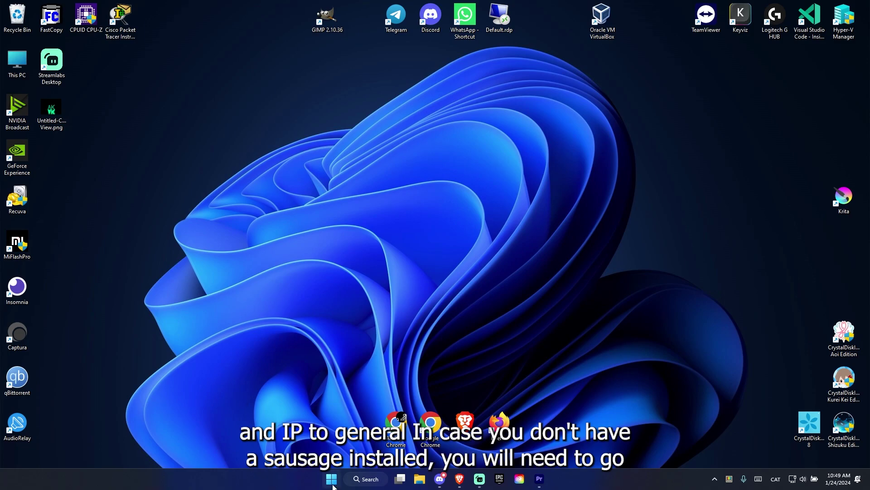
Step: Open Settings and go to System > Optional features
left_click(331, 478)
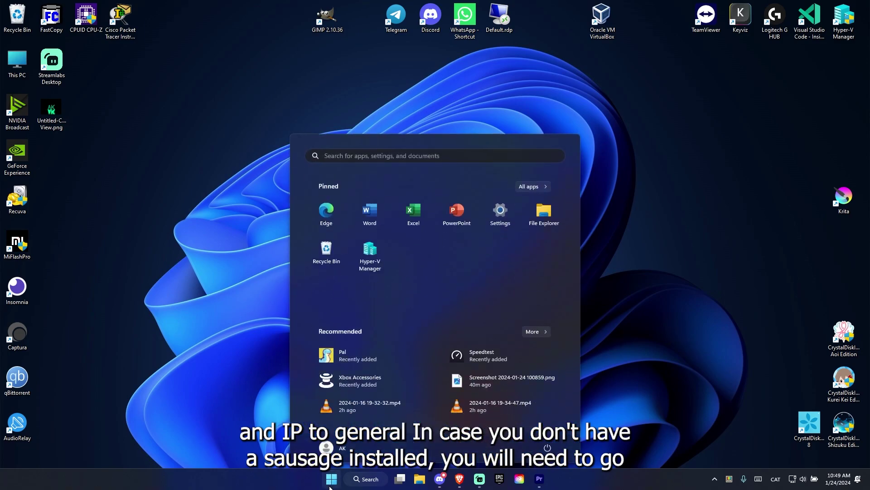
left_click(501, 210)
left_click(37, 115)
scroll(367, 190, "down", 5)
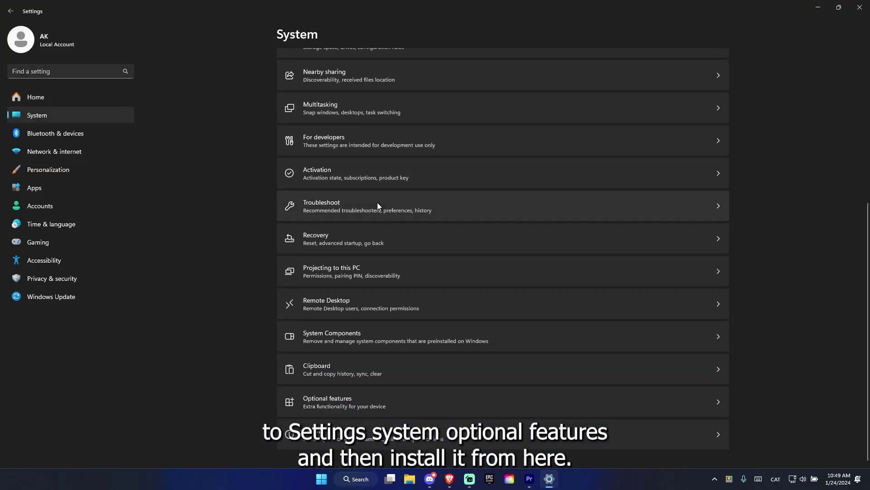
left_click(309, 407)
Step: Filter the installed features for 'openssh' to confirm OpenSSH Client (11.1 MB) is present
left_click(703, 69)
type("openssh")
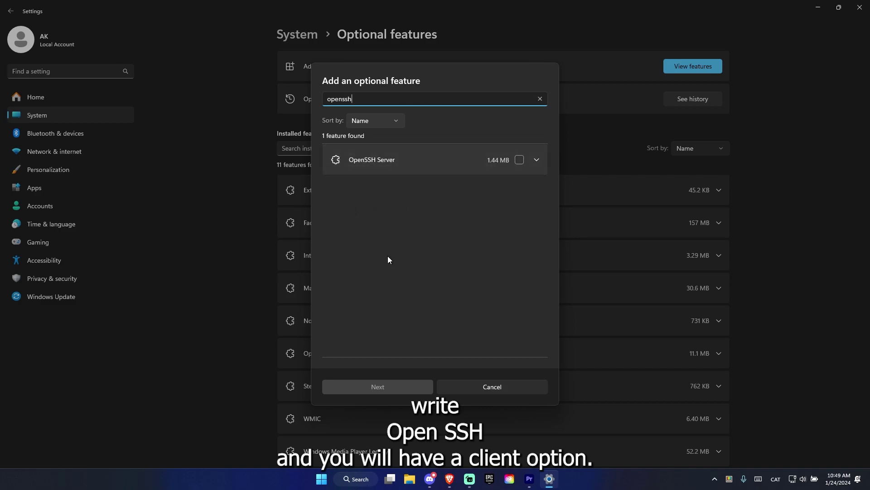
key("Escape")
type("openssh")
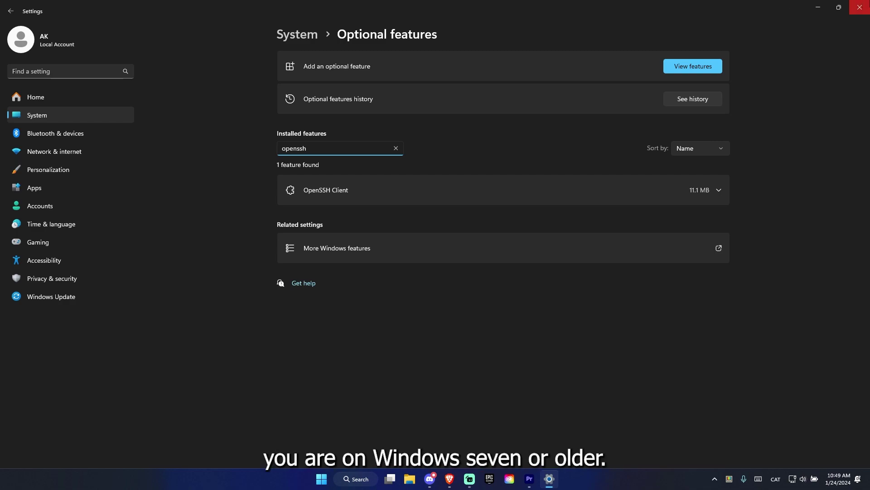
Step: Close Settings, search 'putty' in Firefox, try the putty.org result, then go back
left_click(860, 7)
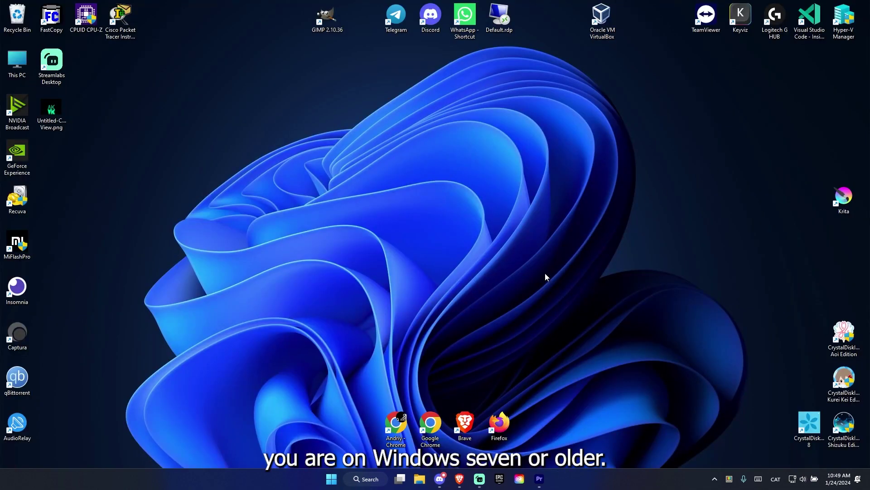
double_click(499, 422)
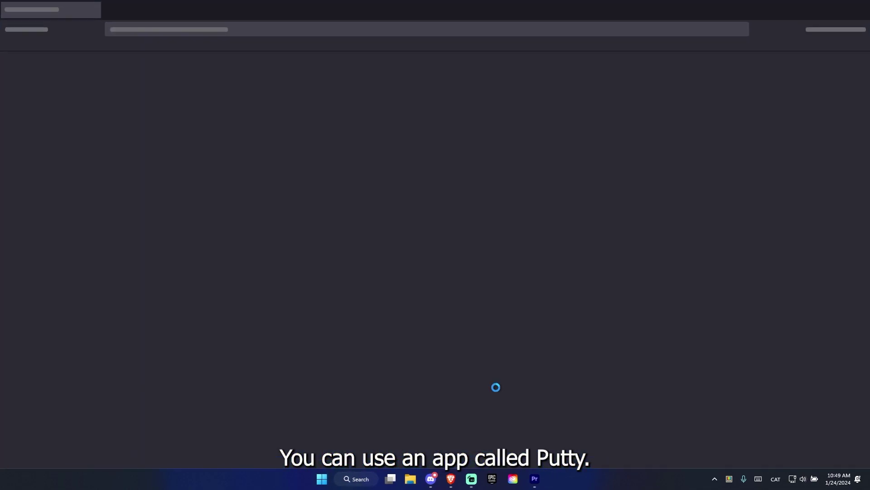
left_click(176, 30)
type("putty")
key("Return")
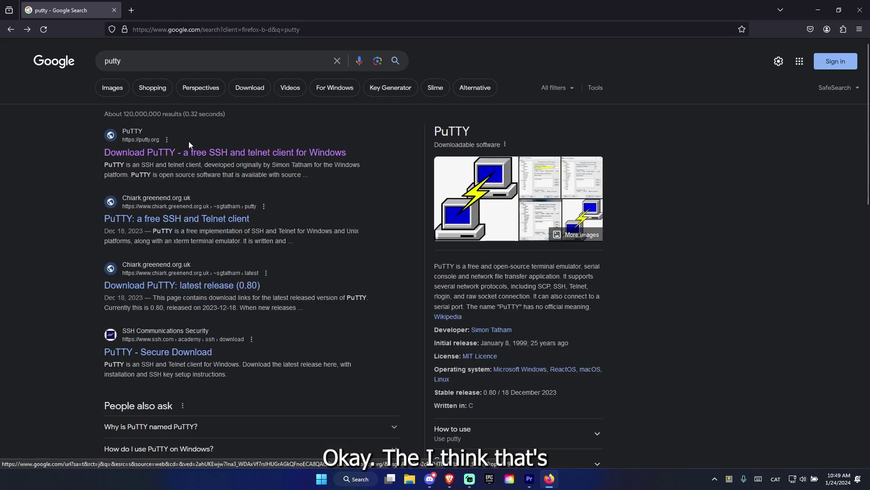
left_click(188, 141)
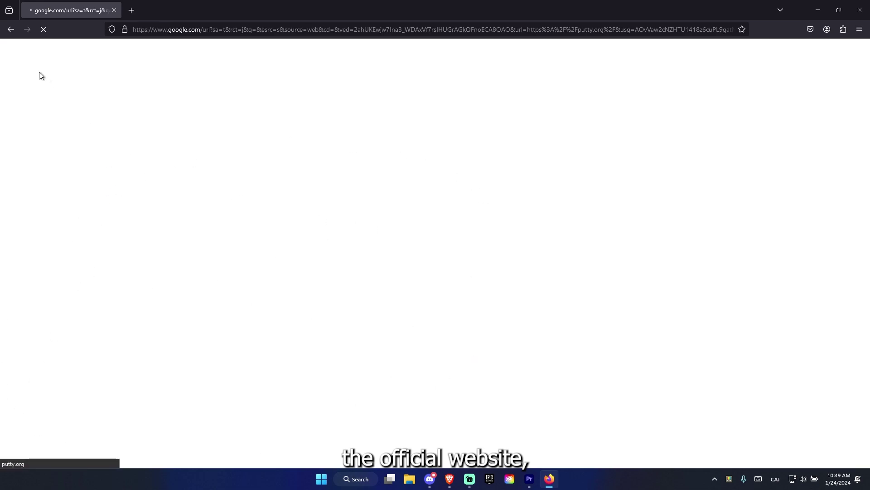
left_click(2, 30)
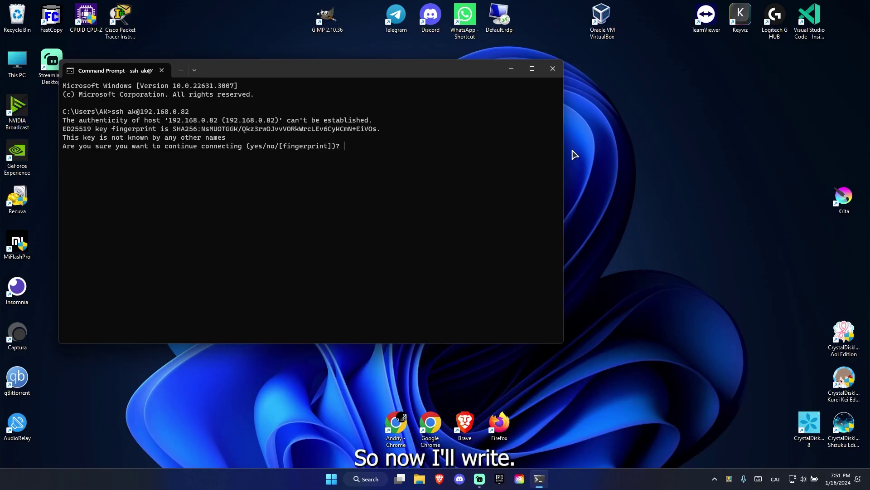
Step: Accept the Pi's ED25519 host key and log in with the account password
type("yes")
key("Return")
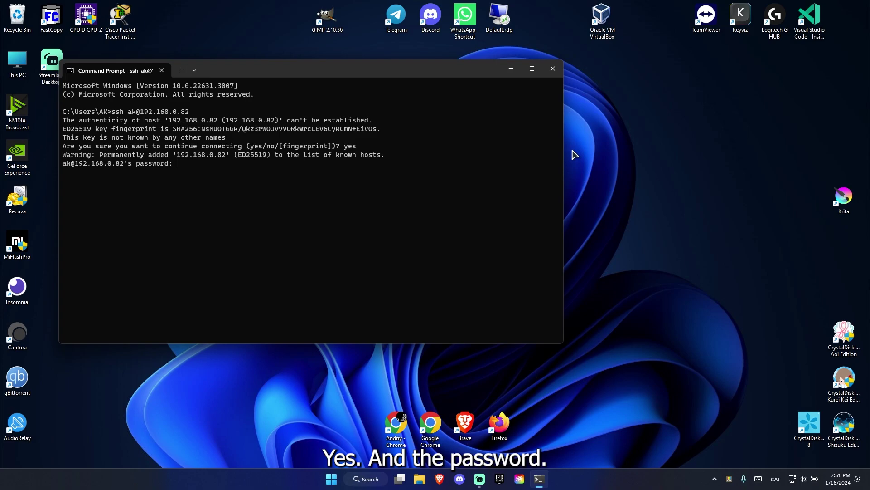
key("Return")
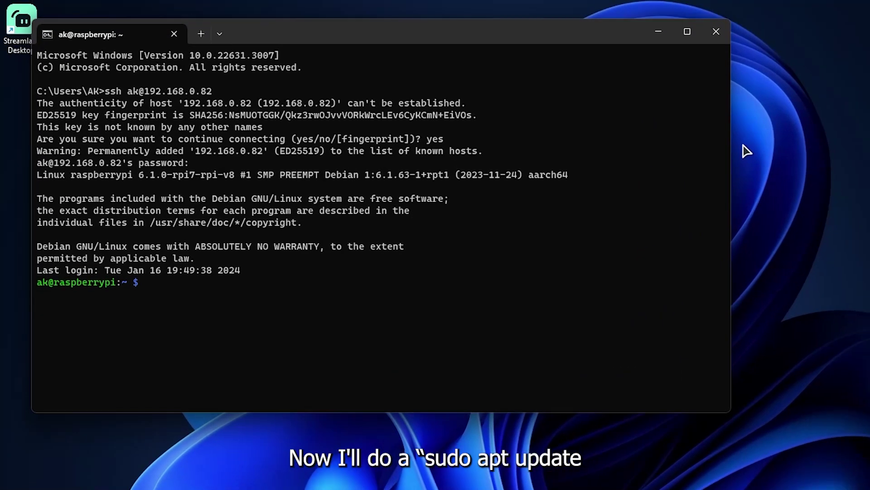
Step: Run sudo apt update && sudo apt upgrade -y, correcting the 'pat' typo and rerunning it
type("sudo")
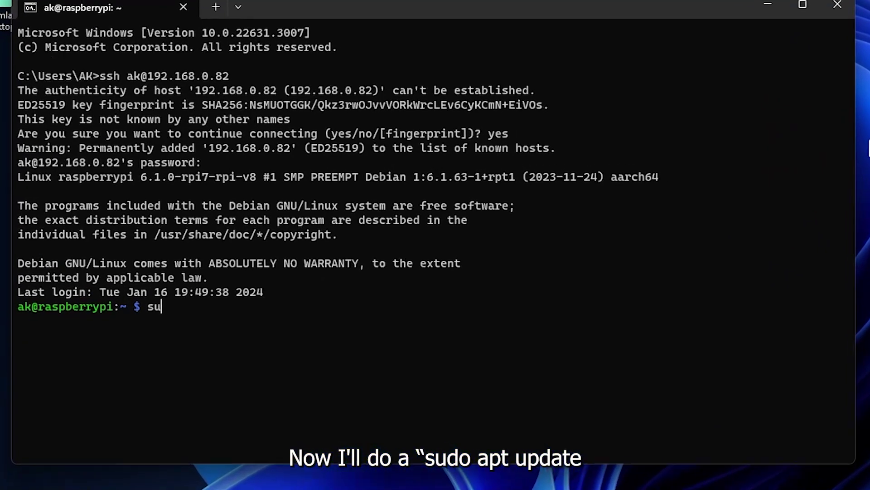
type(" apt upda")
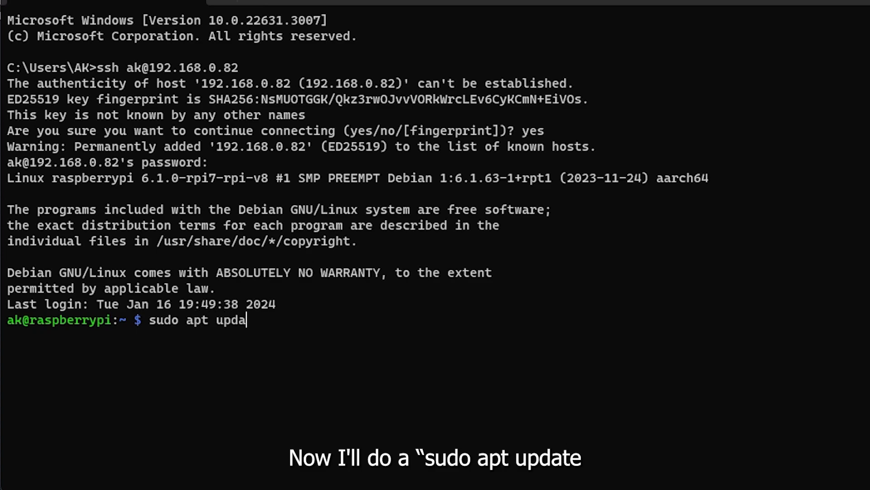
type("te ")
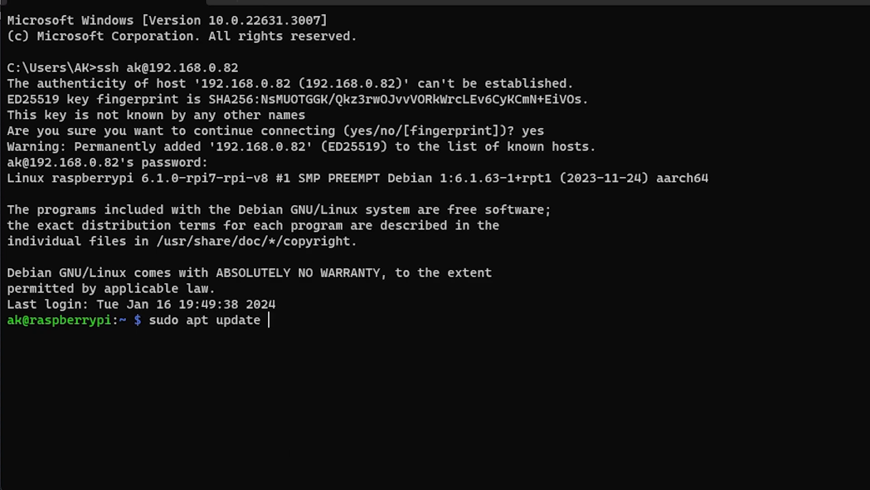
type("&& sud")
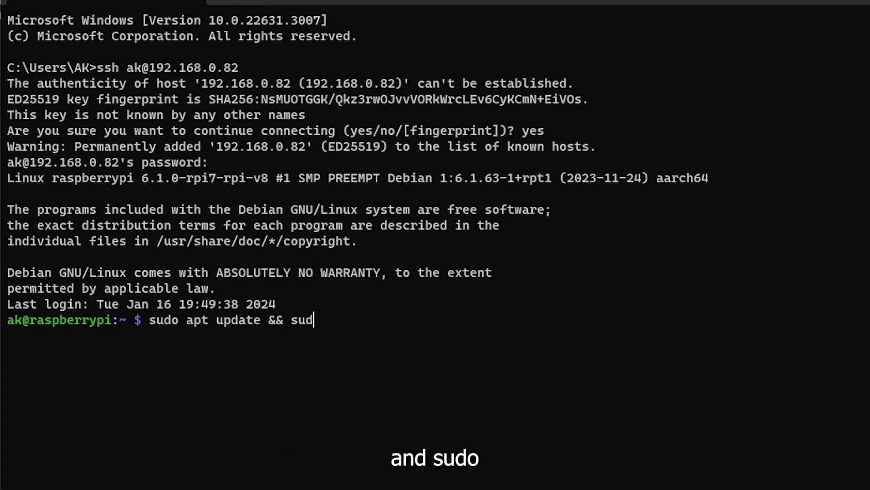
type("o pat upg")
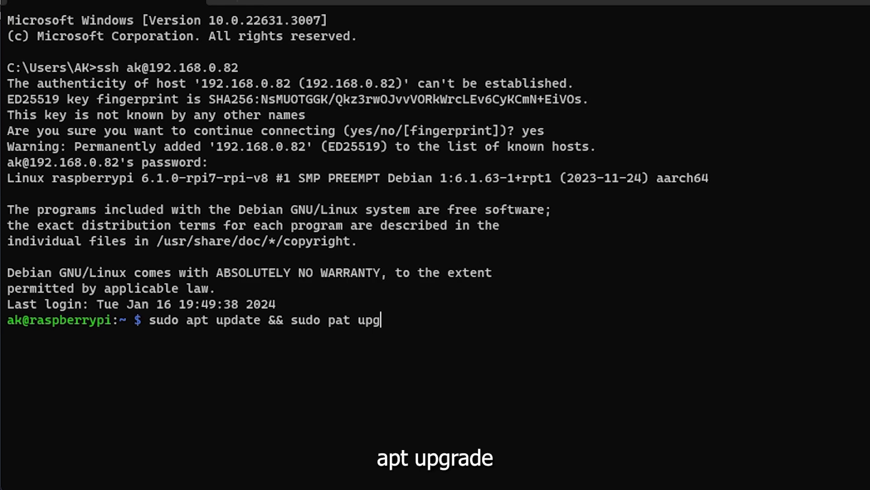
type("rade")
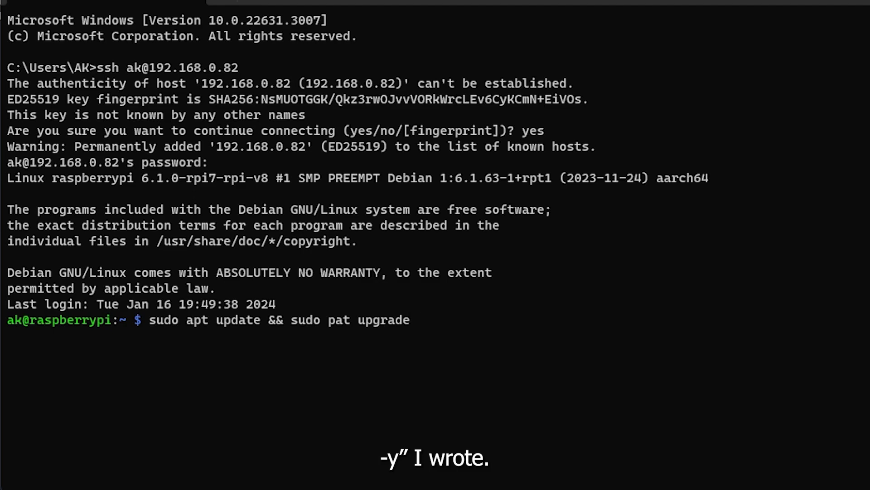
type(" -y")
key("Return")
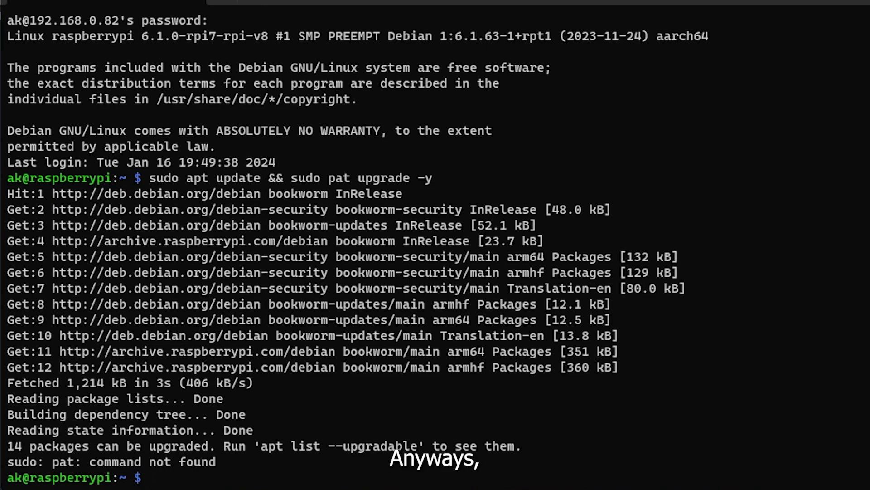
key("Up")
key("Left")
key("Left")
key("Left")
key("Left")
key("Left")
key("Left")
key("Left")
key("Left")
key("Left")
key("Left")
key("Left")
key("Left")
key("Left")
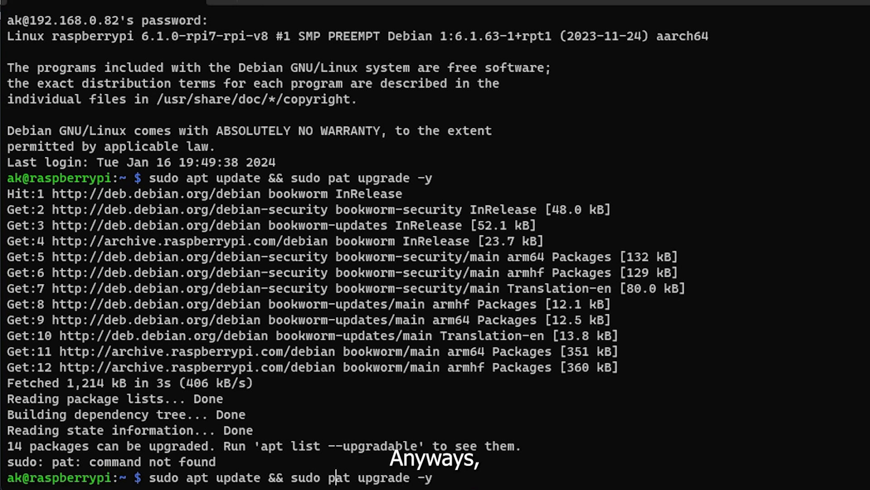
key("BackSpace")
key("Right")
type("p")
key("Return")
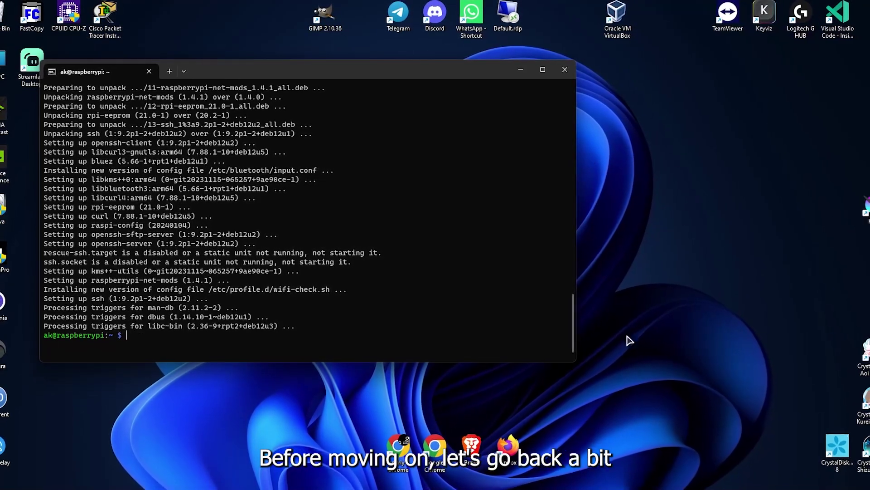
left_click(544, 454)
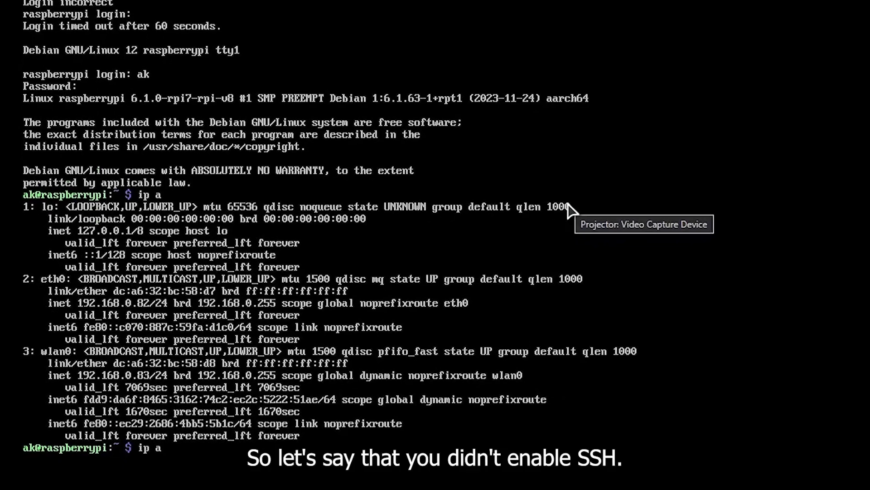
Step: Clear the leftover 'ip a' and launch sudo raspi-config using Tab completion
key("BackSpace")
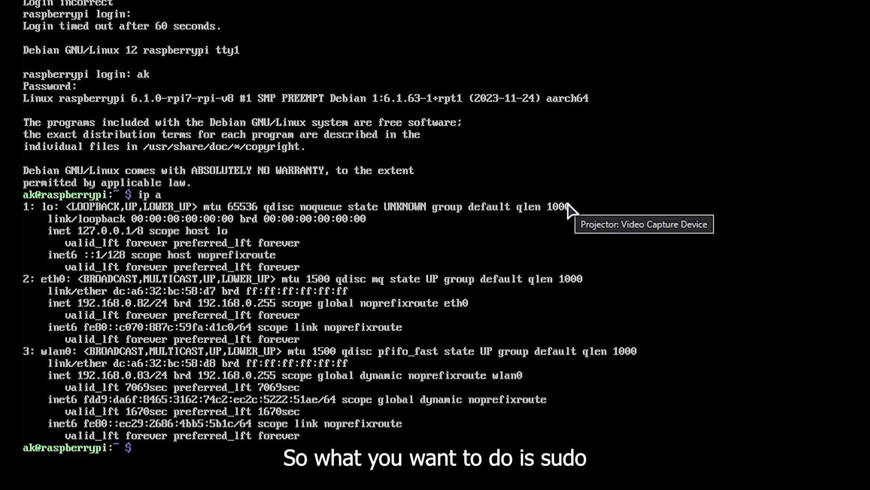
type("sudo raspi")
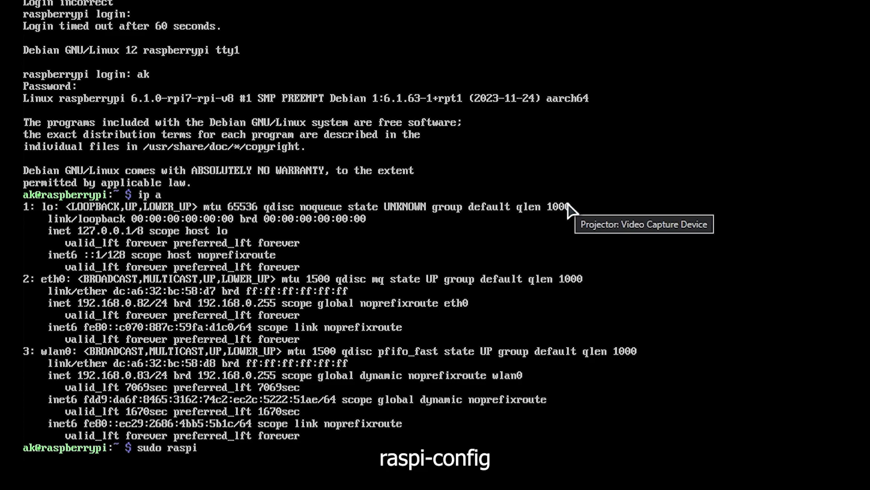
type("-")
key("Tab")
key("Tab")
type("co")
key("Tab")
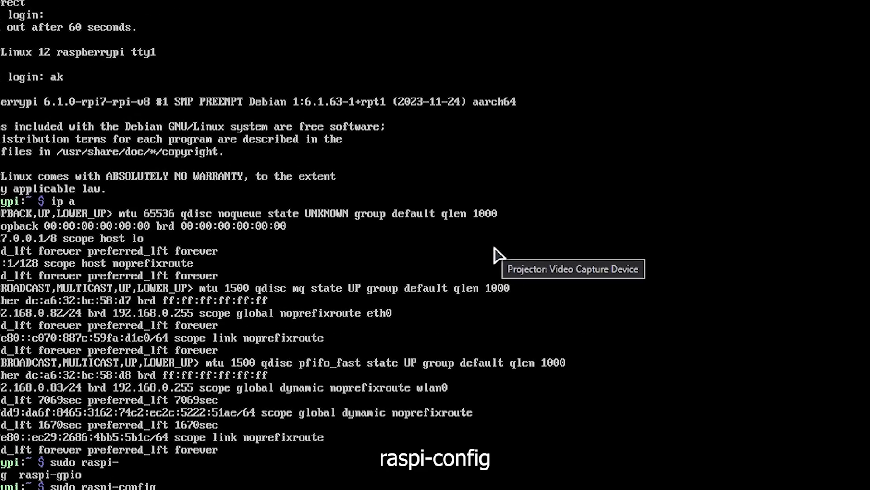
key("Return")
Step: Choose 3 Interface Options > I1 SSH and confirm enabling it, which reports an error
key("Down")
key("Down")
key("Return")
key("Return")
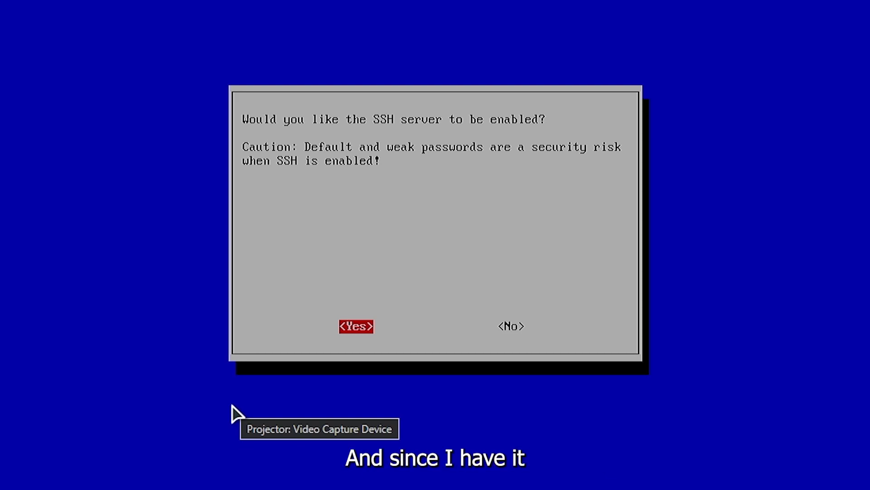
key("Escape")
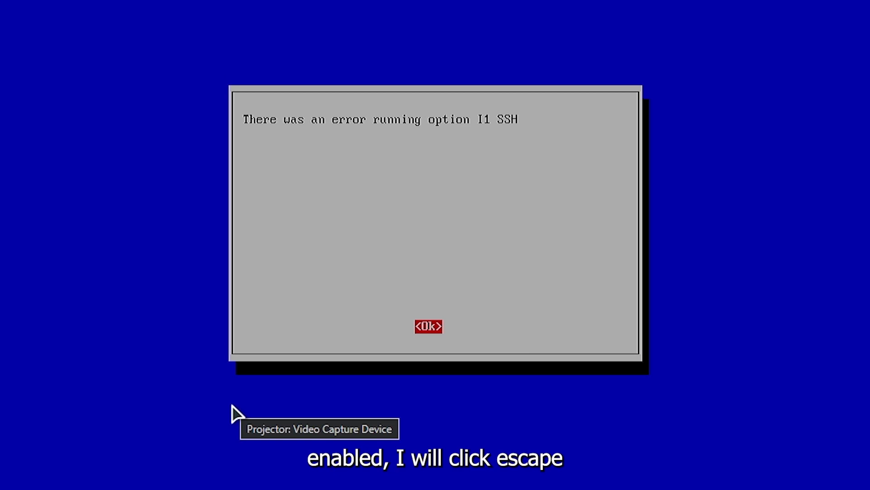
Step: Dismiss the SSH error and open 2 Display Options from the main menu
key("Escape")
key("Down")
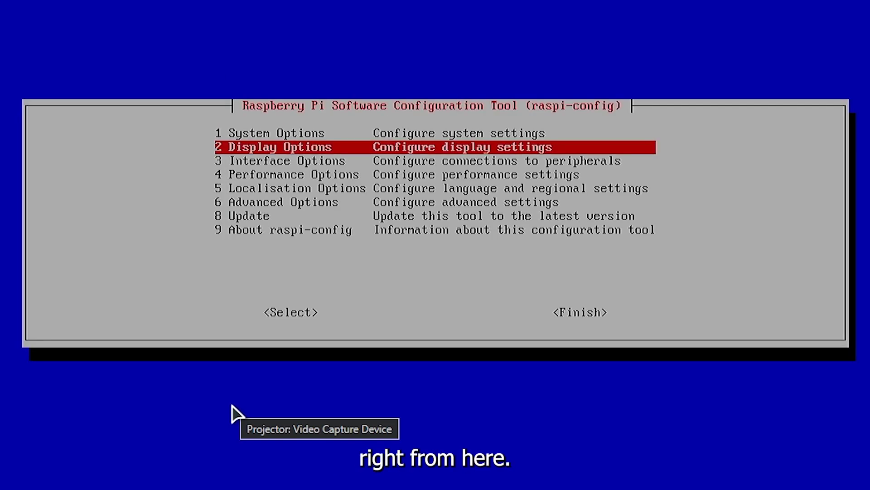
key("Down")
key("Down")
key("Down")
key("Up")
key("Home")
key("Down")
key("Return")
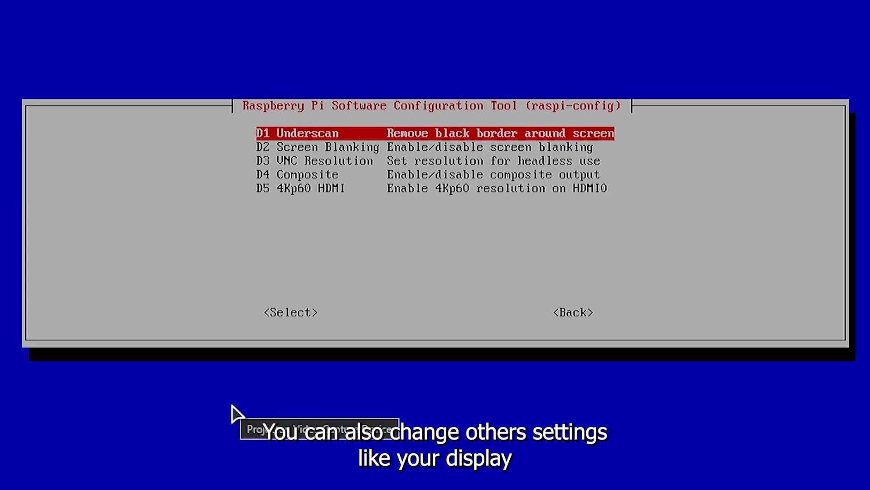
Step: Browse display settings D1–D5, including VNC Resolution and 4Kp60 HDMI, then return to the main menu
key("Down")
key("Down")
key("Down")
key("Down")
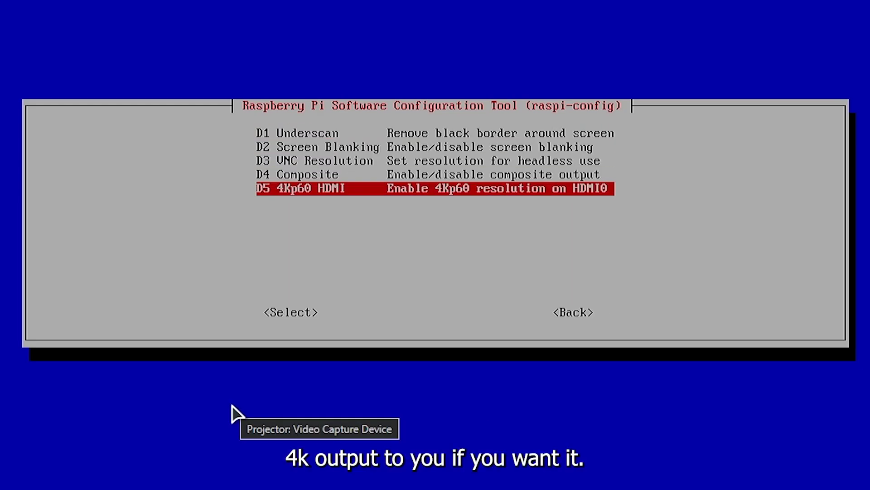
key("Up")
key("Up")
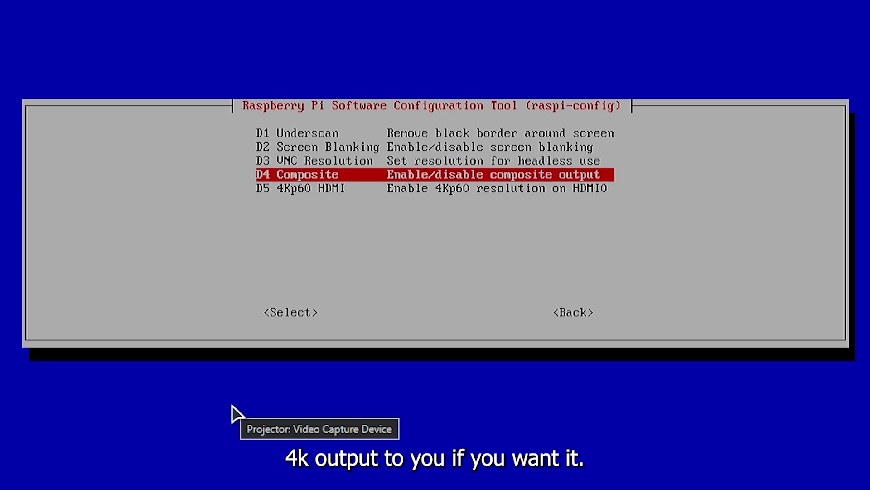
key("Down")
key("Down")
key("Up")
key("Up")
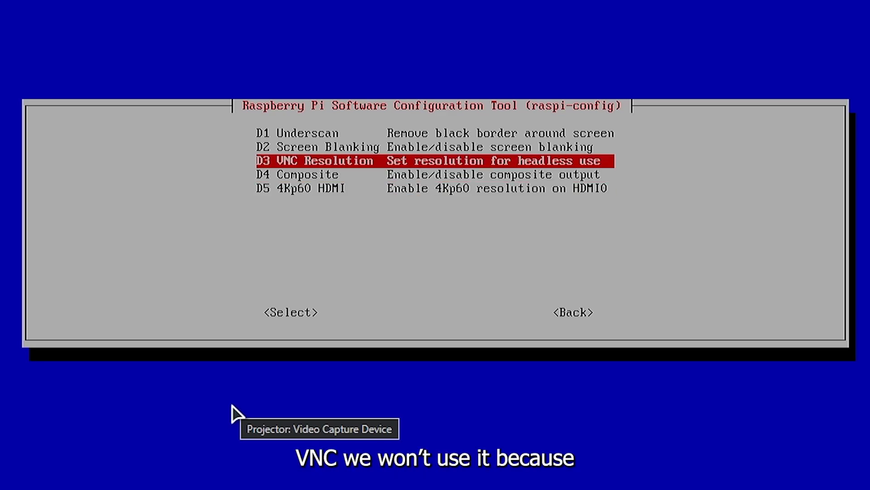
key("Up")
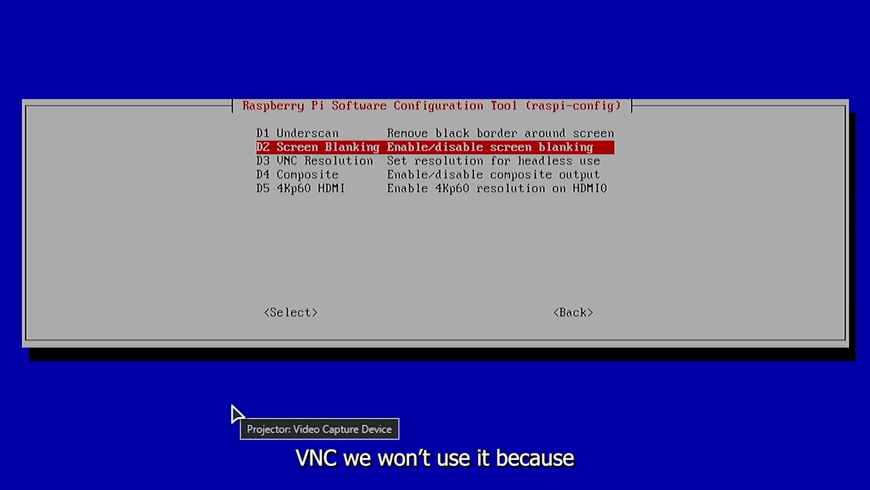
key("Down")
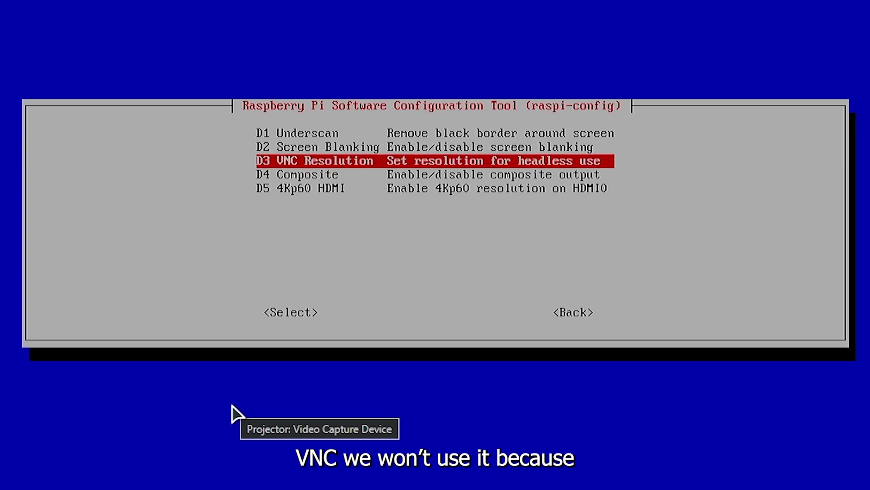
key("Up")
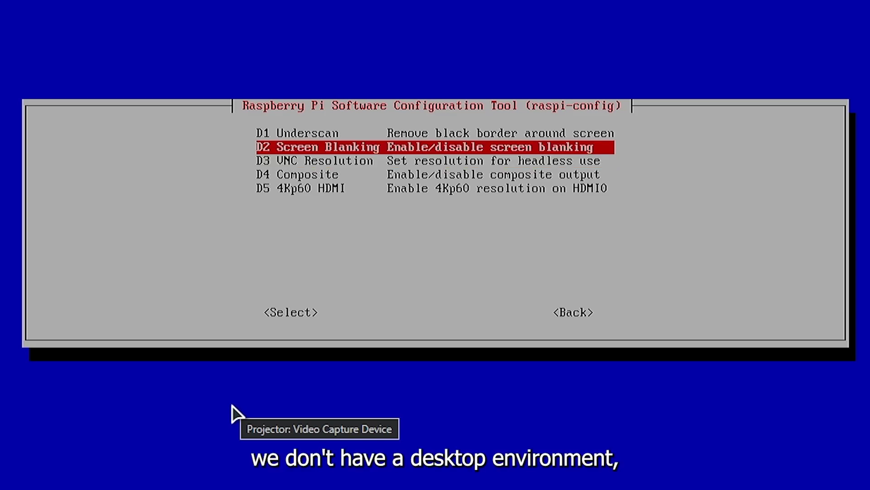
key("Escape")
key("Down")
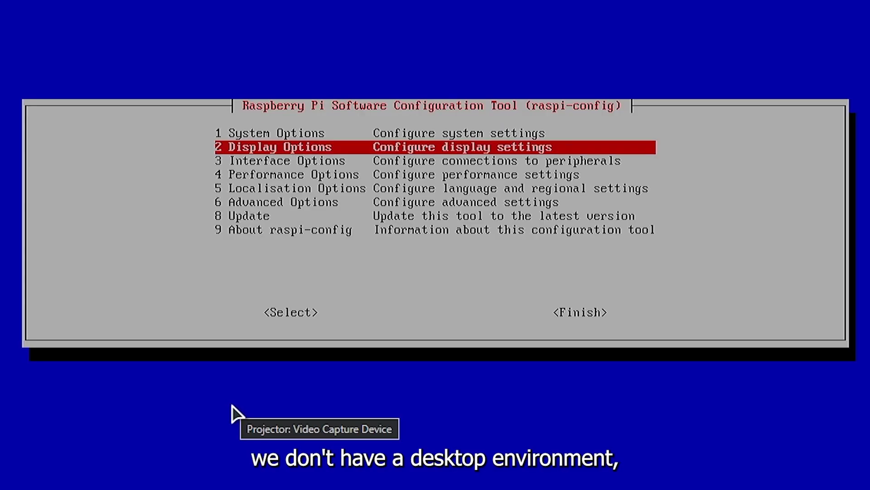
Step: Look through Interface Options and Performance Options, returning to the main menu each time
key("Down")
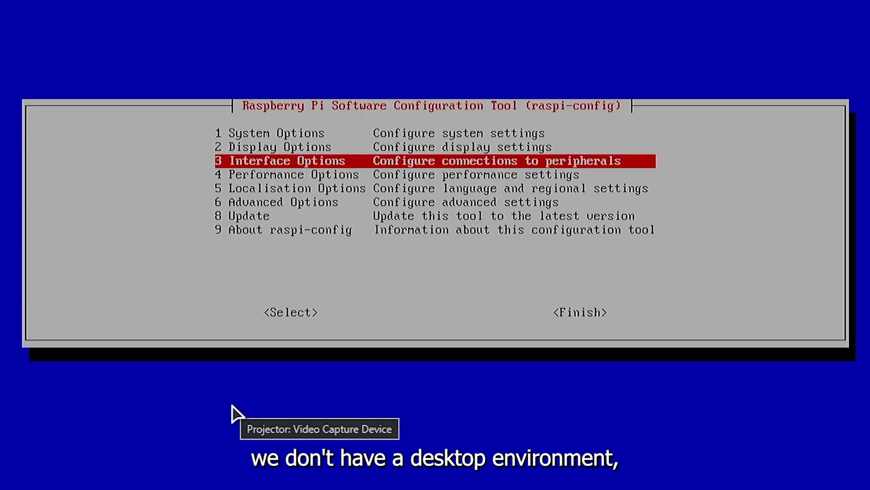
key("Return")
key("Down")
key("Down")
key("Down")
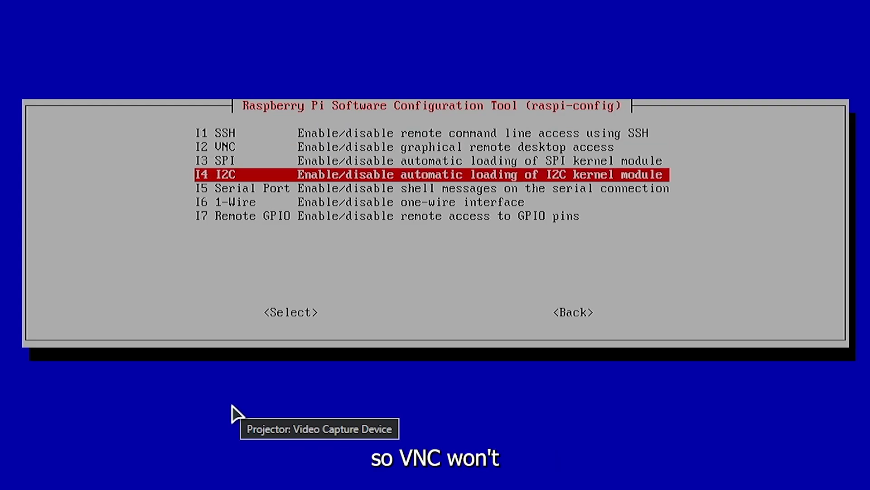
key("Tab")
key("Return")
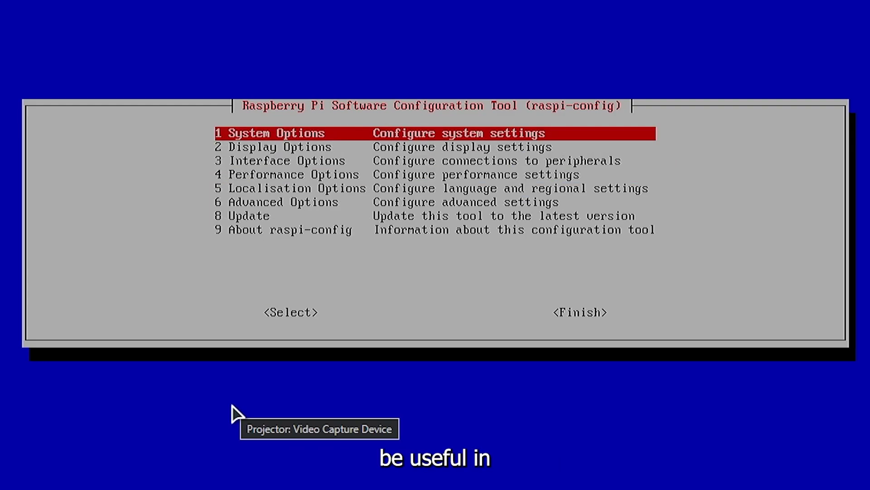
key("Down")
key("Down")
key("Return")
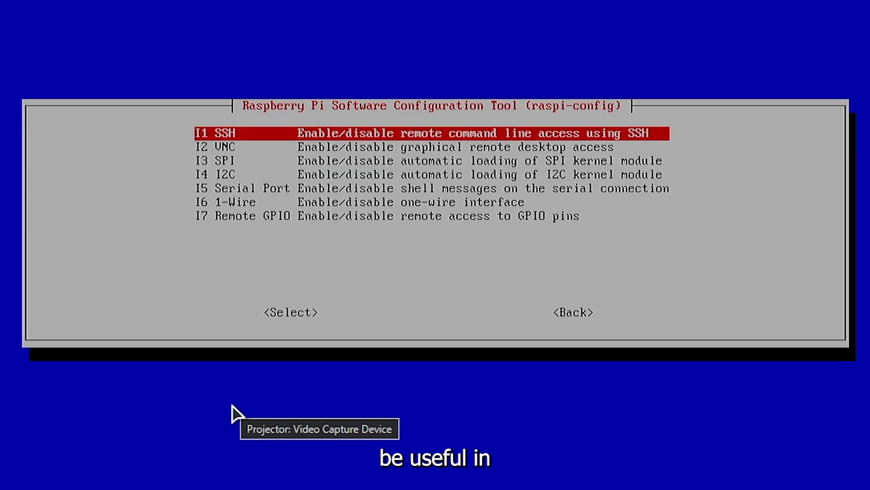
key("Tab")
key("Tab")
key("Return")
key("Down")
key("Down")
key("Down")
key("Return")
key("Down")
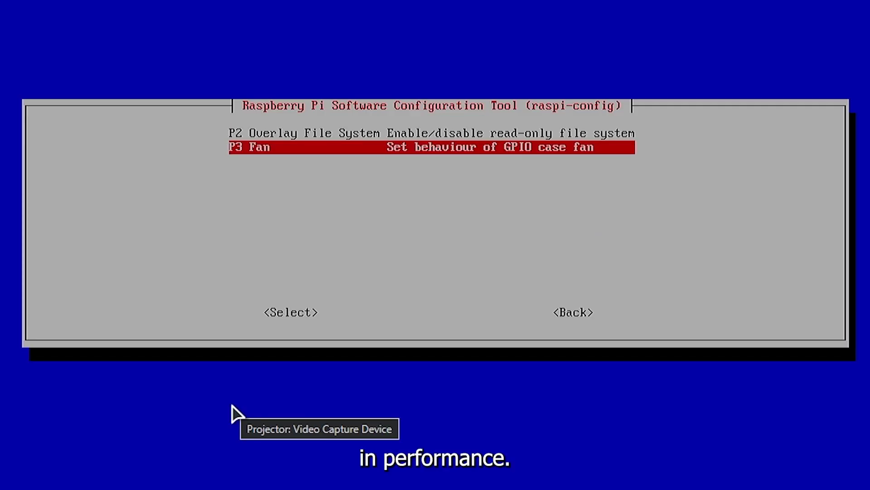
key("Tab")
key("Tab")
key("Return")
key("Down")
key("Down")
key("Down")
key("Down")
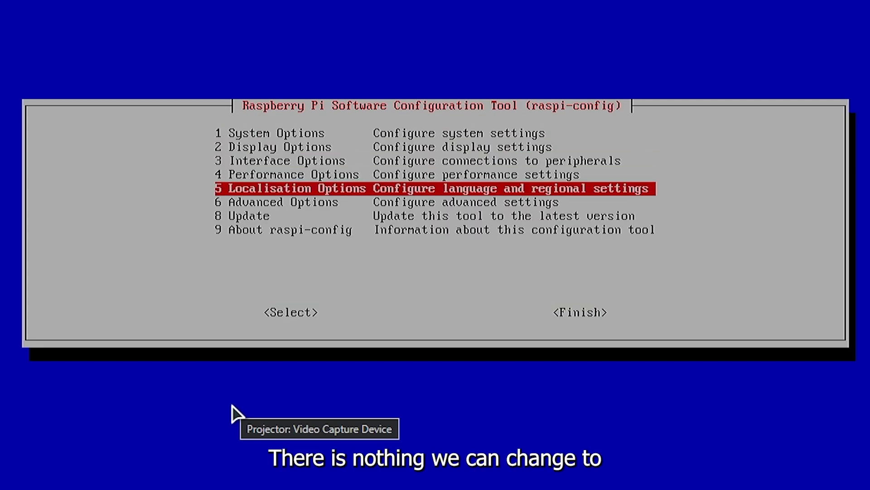
Step: Under Advanced Options > A4 Boot Order, make B2 NVMe/USB Boot the default boot device
key("Down")
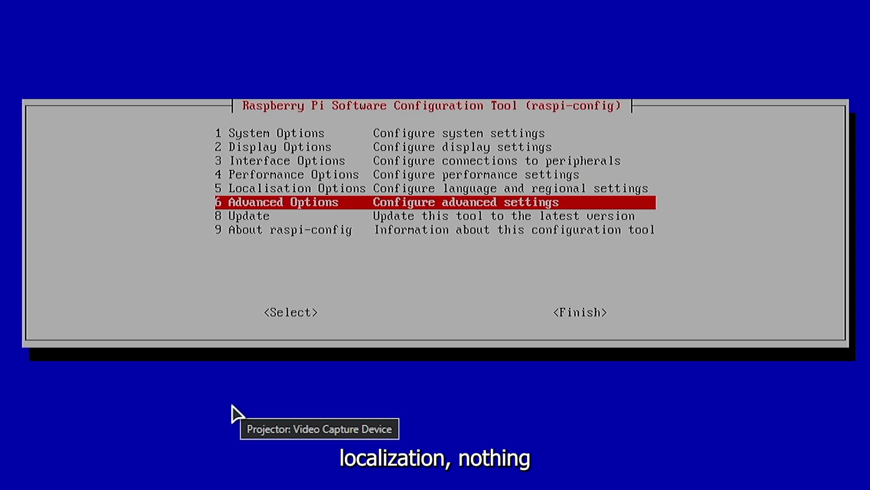
key("Return")
key("Tab")
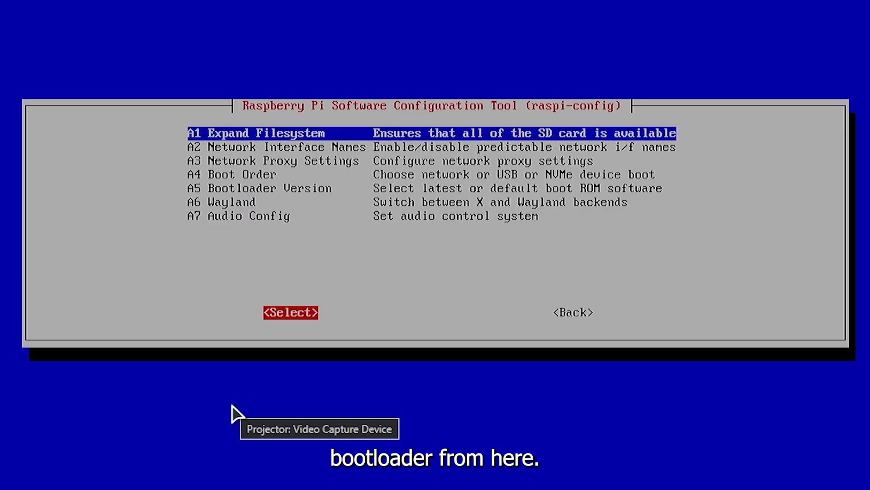
key("Tab")
key("shift+Tab")
key("shift+Tab")
key("Down")
key("Down")
key("Down")
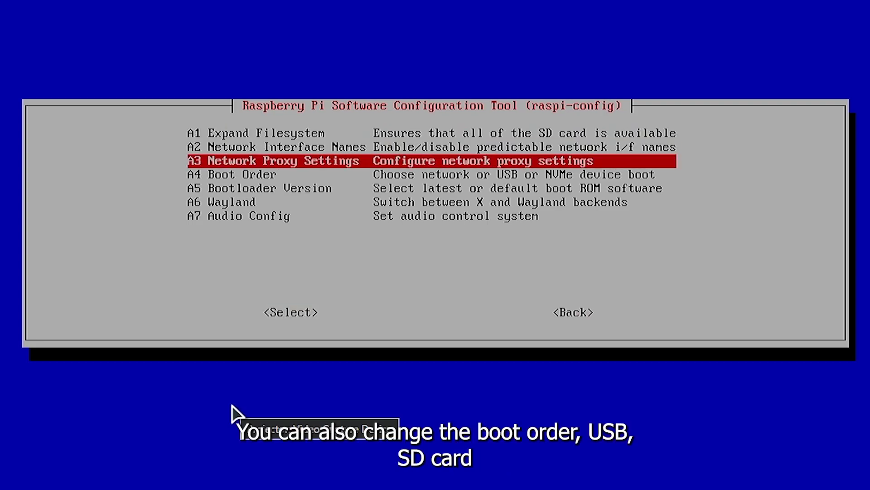
key("Return")
key("Down")
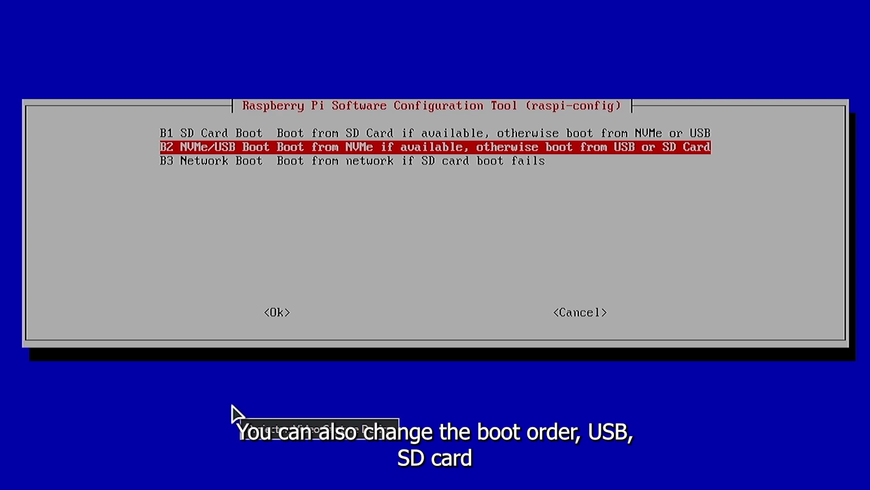
key("Down")
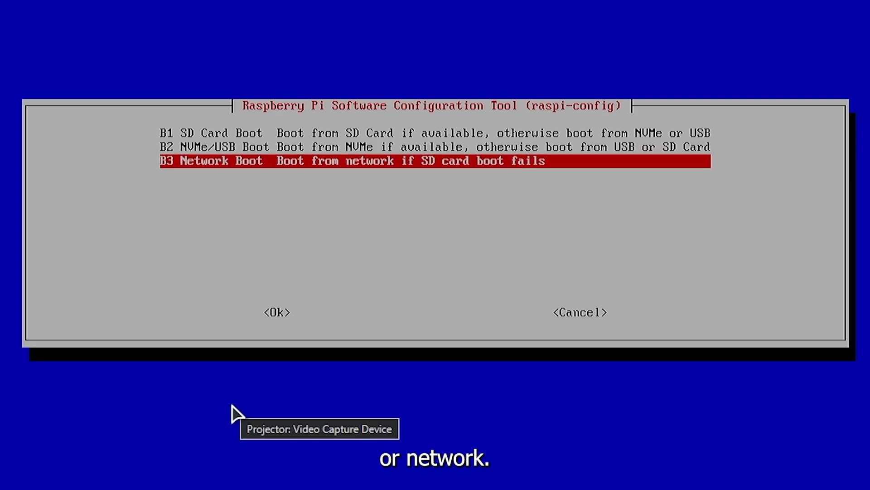
key("Up")
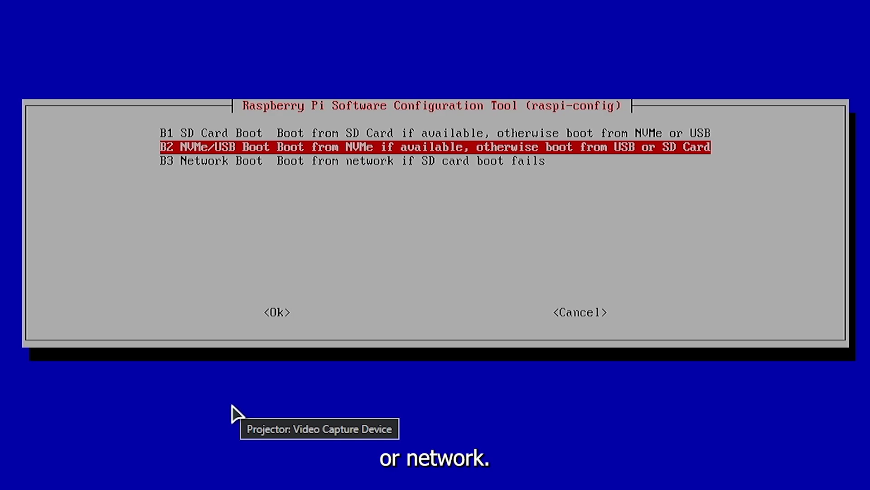
key("Return")
key("Return")
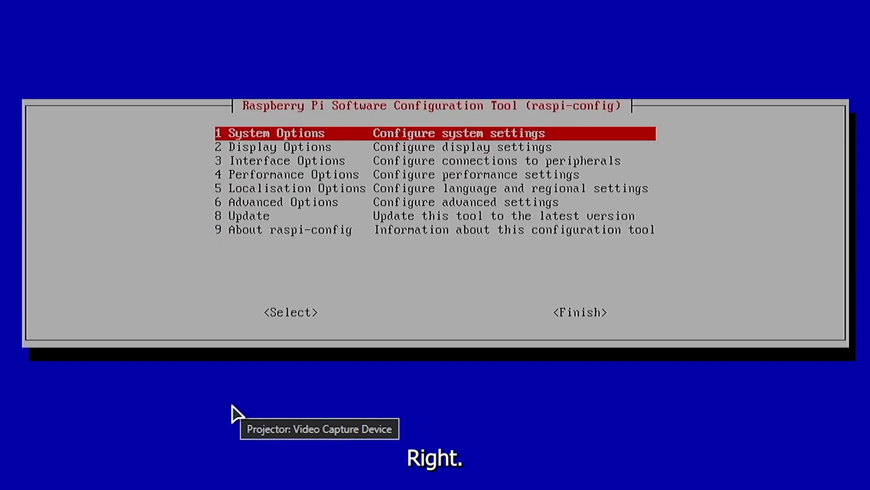
key("Down")
key("End")
key("Up")
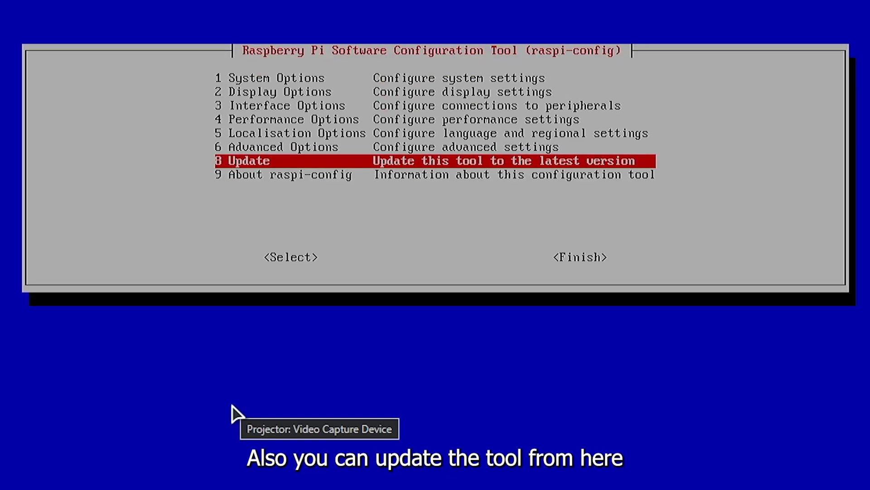
key("Home")
key("Return")
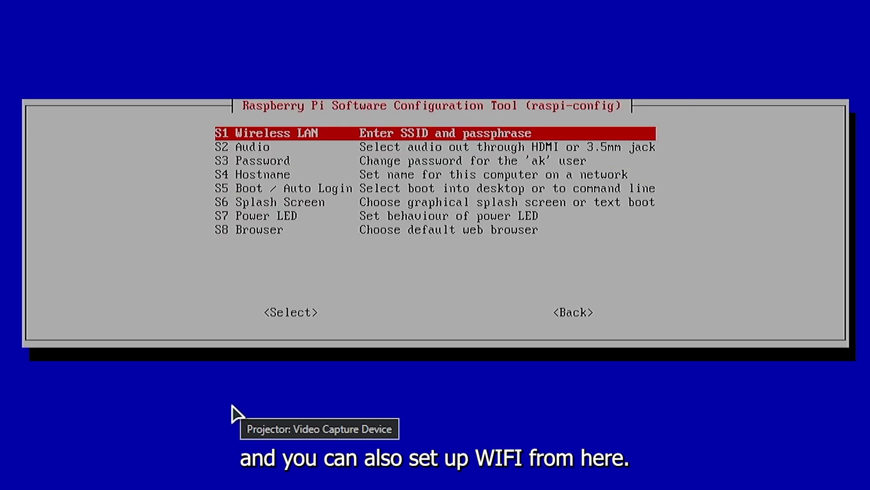
key("Down")
key("Up")
key("Return")
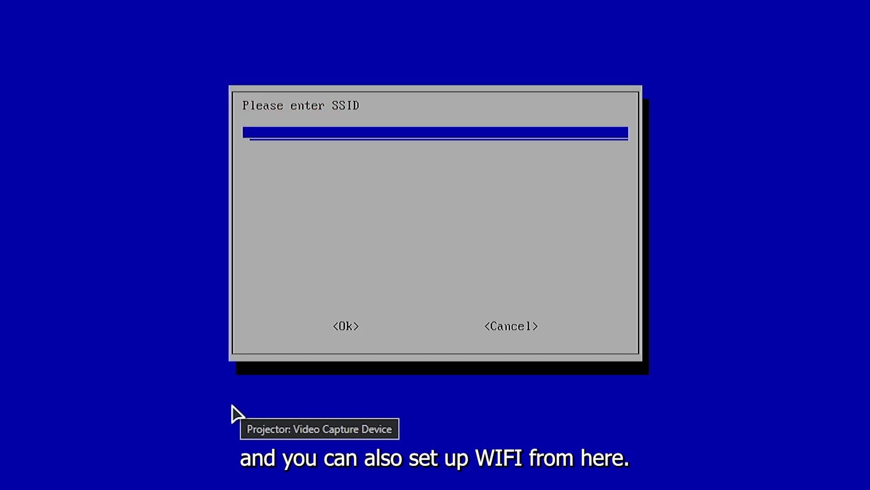
key("Escape")
key("Down")
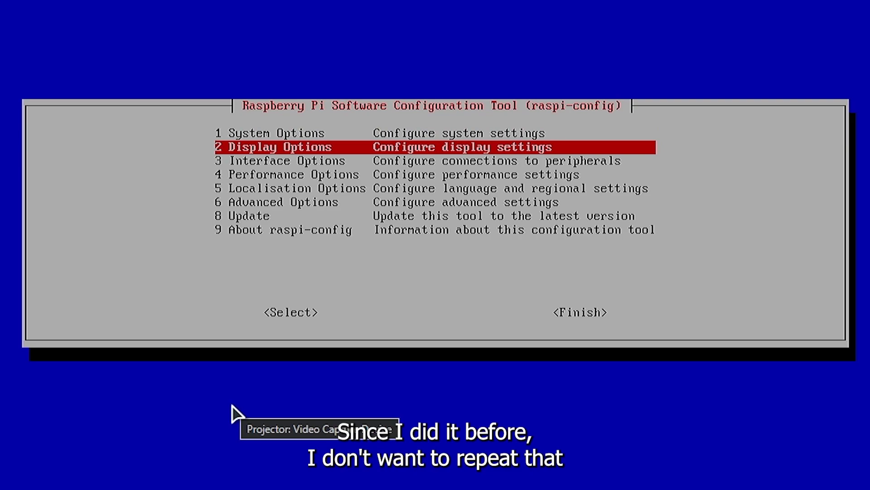
key("Up")
key("Return")
key("Down")
key("Down")
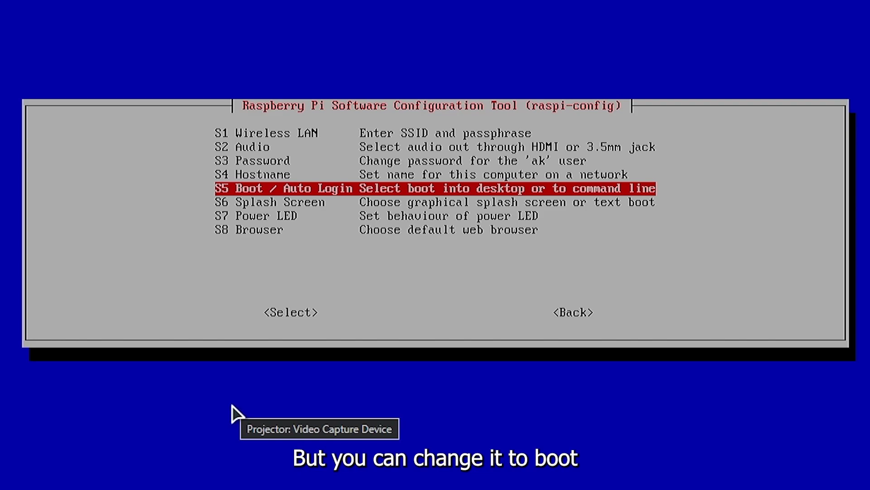
key("Return")
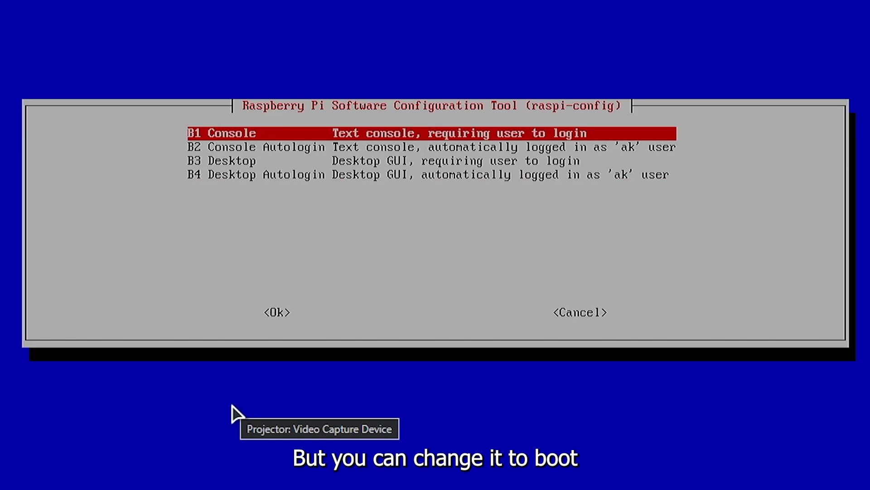
key("Down")
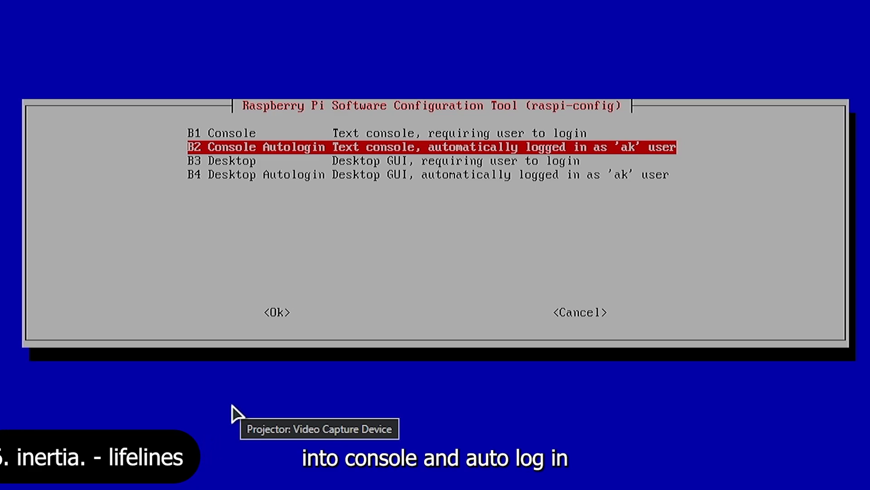
key("Tab")
key("Tab")
key("Return")
key("Down")
key("Down")
key("Down")
key("Up")
key("Up")
key("Up")
key("Return")
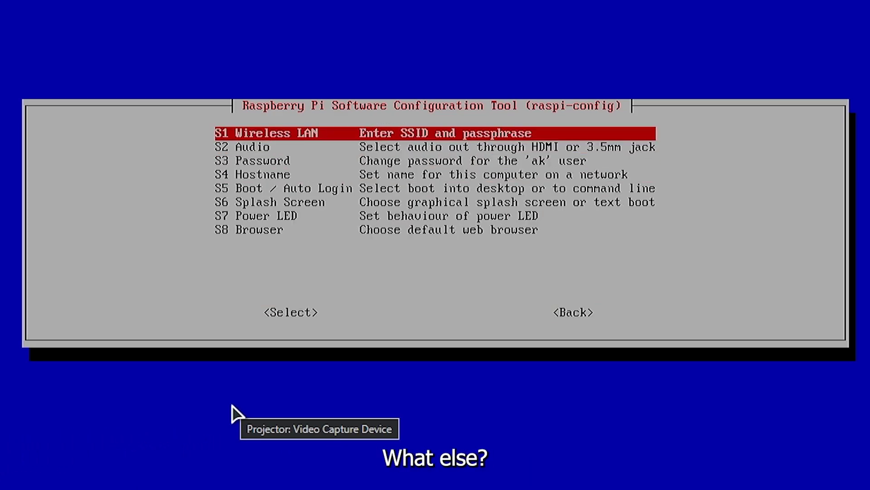
key("Down")
key("Down")
key("Down")
key("Down")
key("Down")
key("Down")
key("Down")
key("Up")
key("Down")
key("Up")
key("Up")
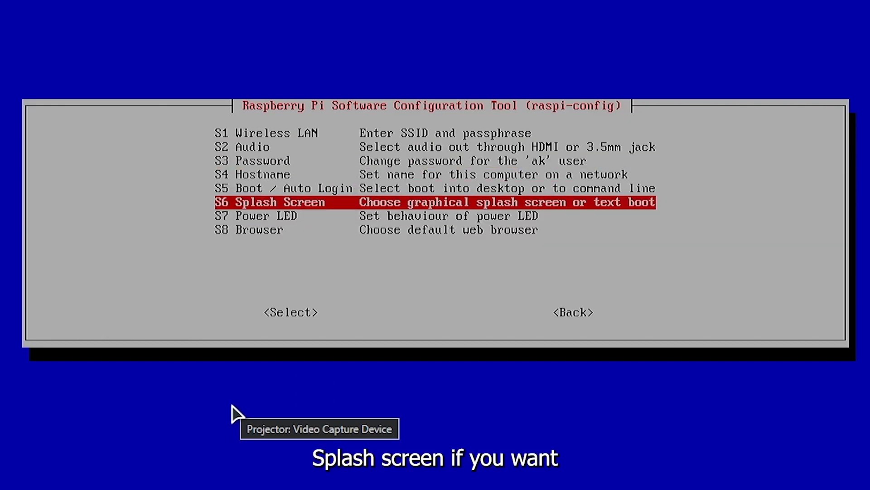
key("Down")
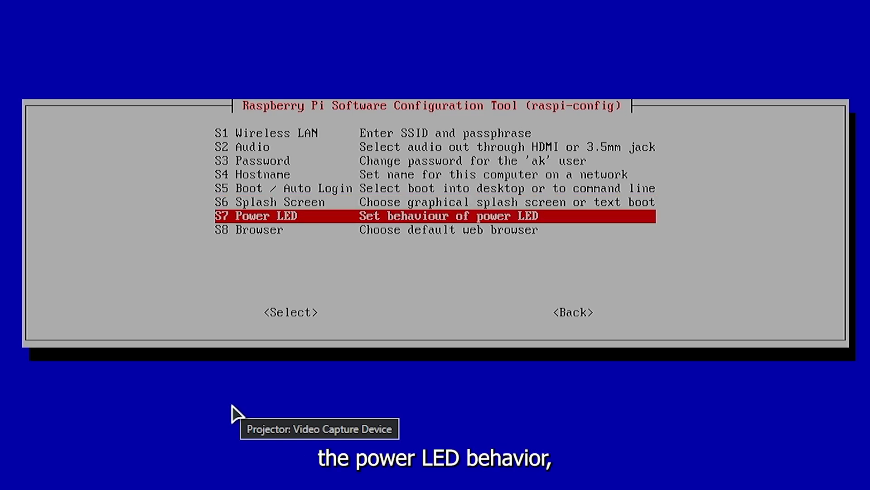
key("Return")
key("Return")
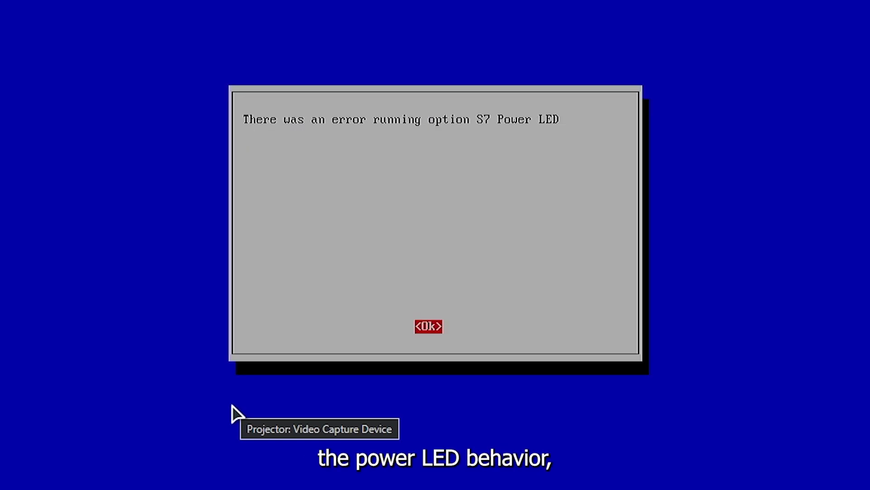
key("Return")
key("Return")
key("Down")
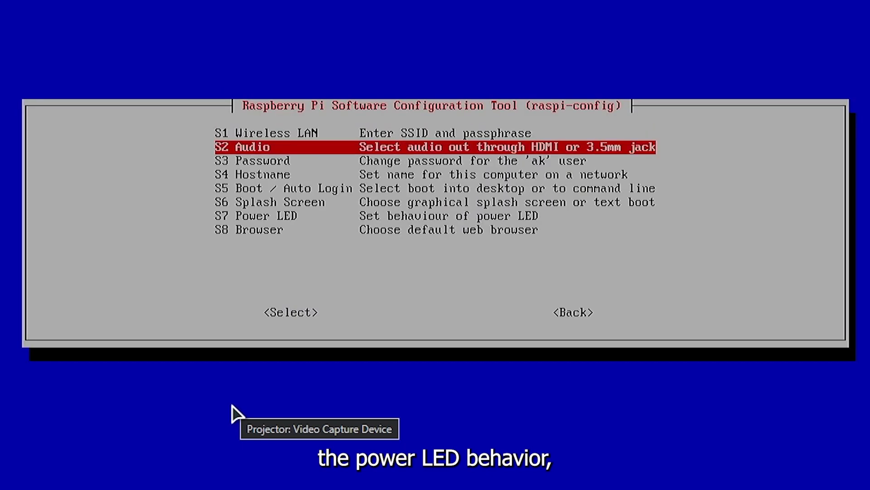
key("Down")
key("Down")
key("Down")
key("Down")
key("Down")
key("Down")
key("Up")
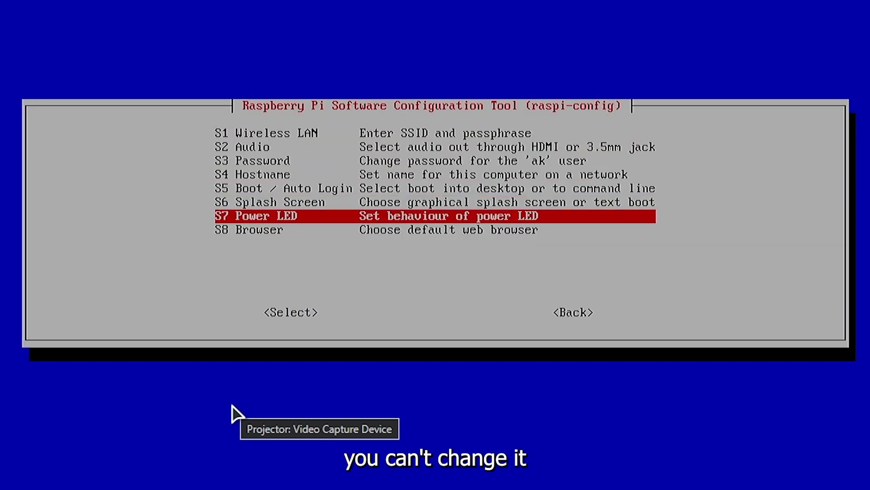
key("Down")
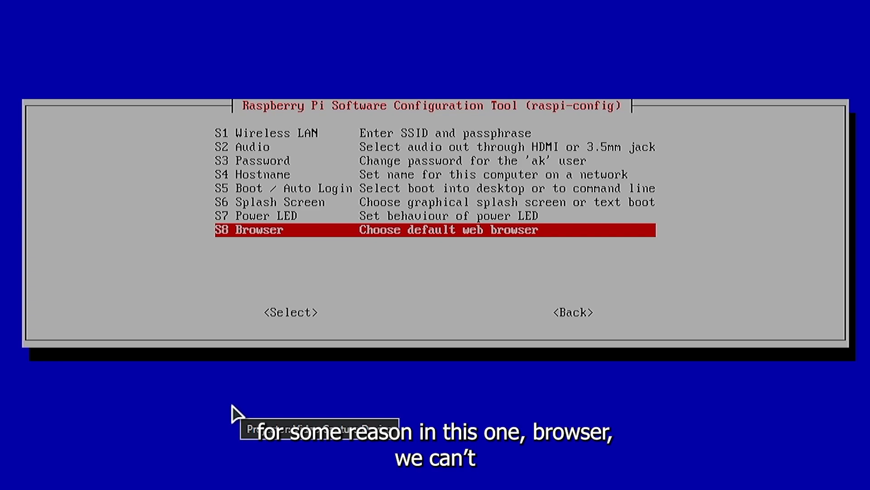
key("Escape")
key("Down")
key("Down")
key("Down")
key("Down")
key("Down")
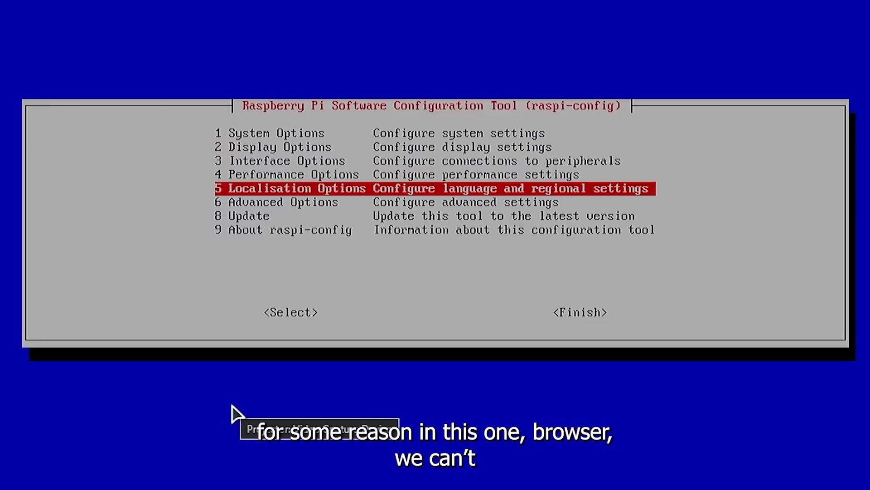
key("Down")
key("Down")
key("Up")
key("Tab")
key("Tab")
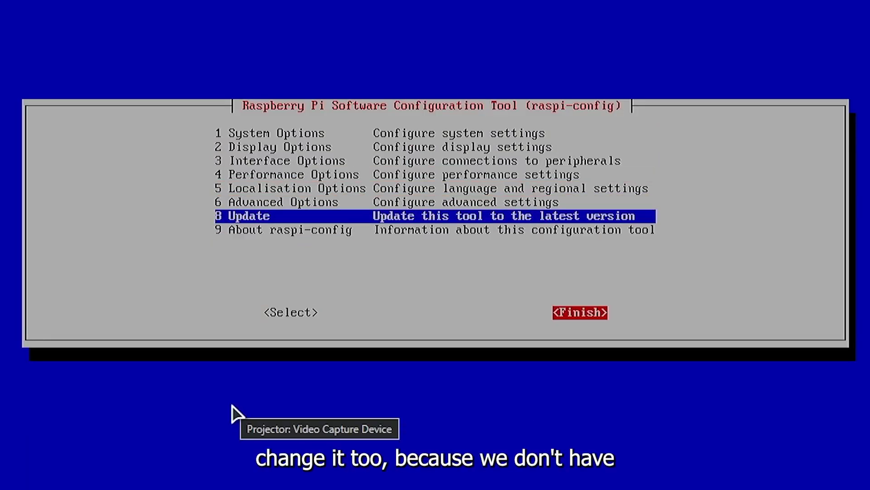